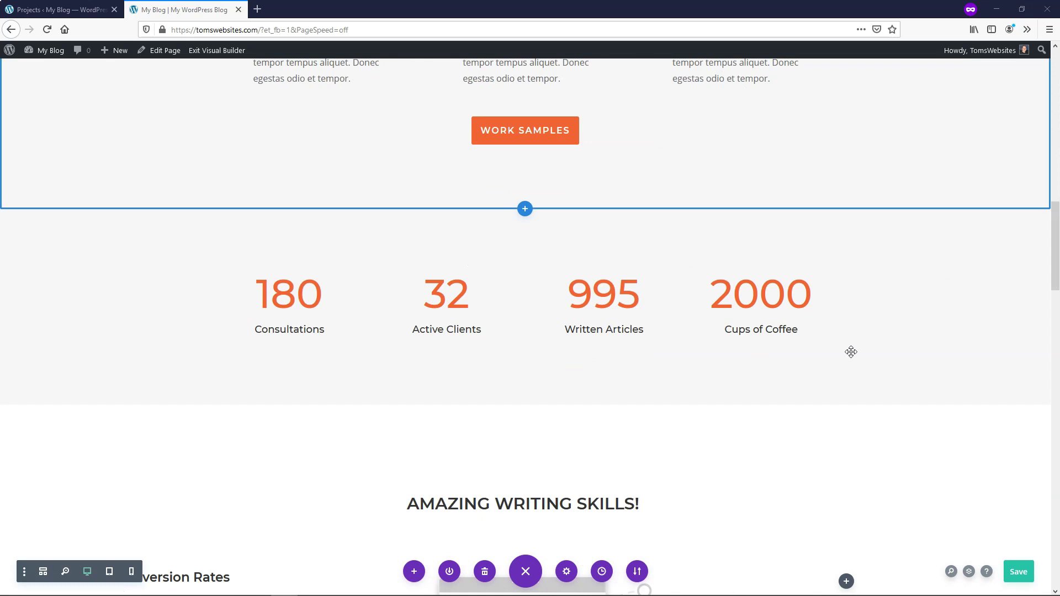
Insert a new regular section below the testimonials section at the end of the page
{"action": "scroll", "coordinate": [851, 352], "scroll_direction": "down", "scroll_amount": 15}
{"action": "scroll", "coordinate": [852, 351], "scroll_direction": "down", "scroll_amount": 15}
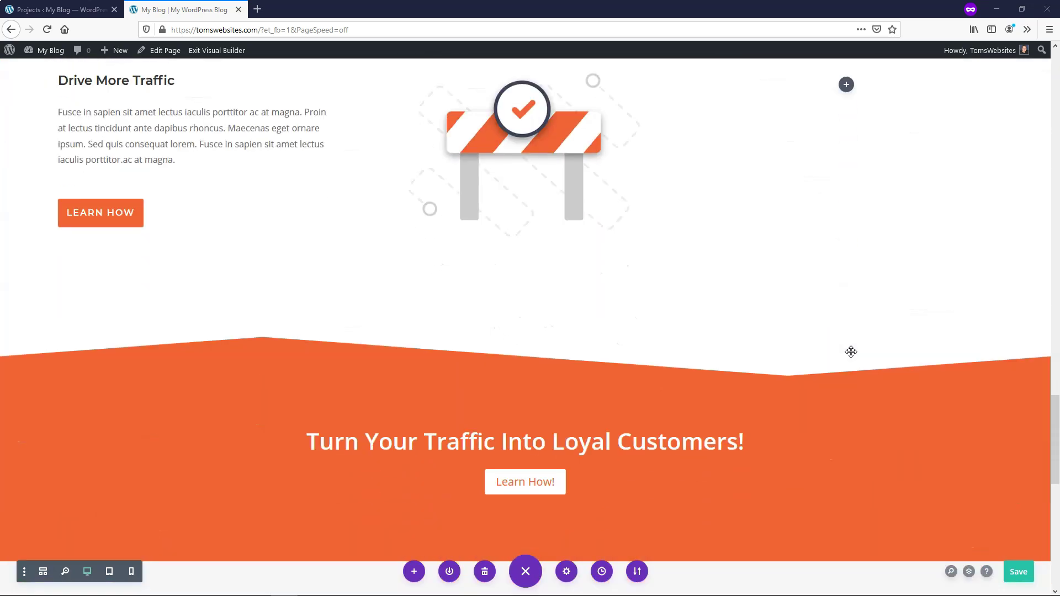
{"action": "scroll", "coordinate": [852, 352], "scroll_direction": "down", "scroll_amount": 3}
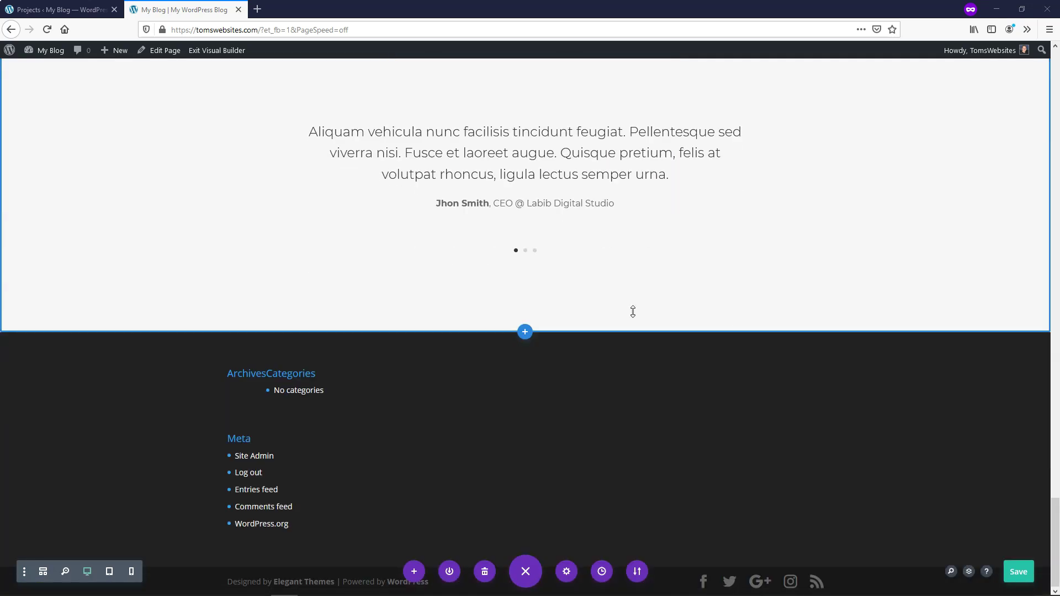
{"action": "left_click", "coordinate": [525, 331]}
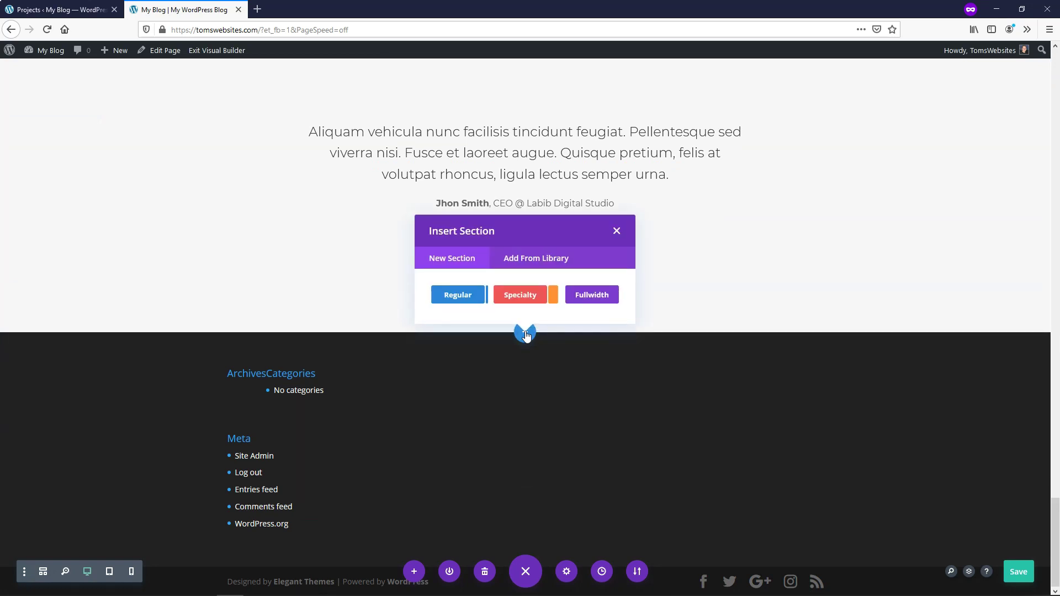
{"action": "left_click", "coordinate": [456, 297]}
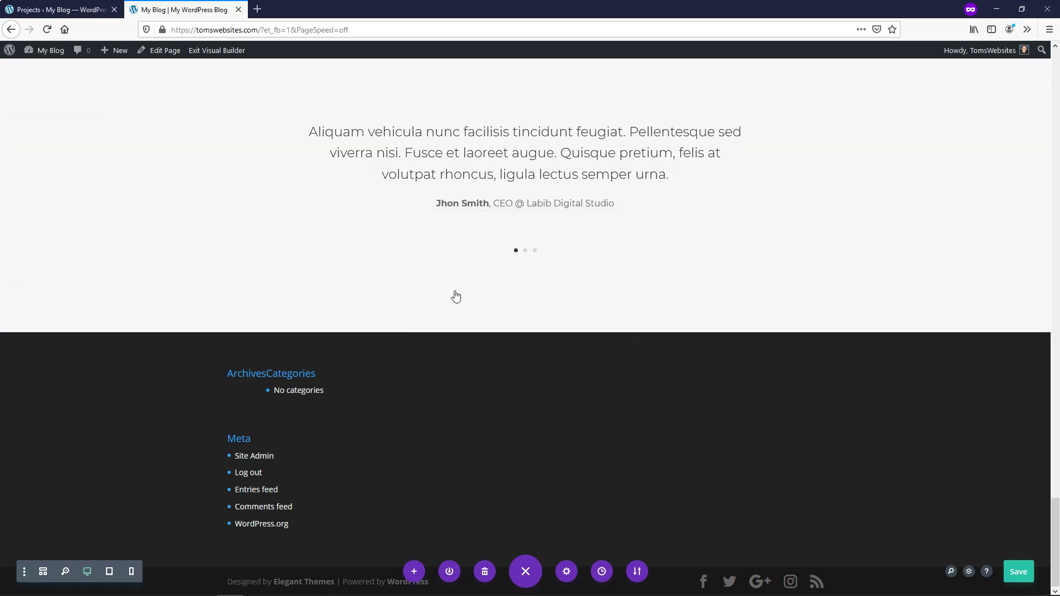
Give the new section a single-column row and insert a Portfolio module in it
{"action": "left_click", "coordinate": [454, 164]}
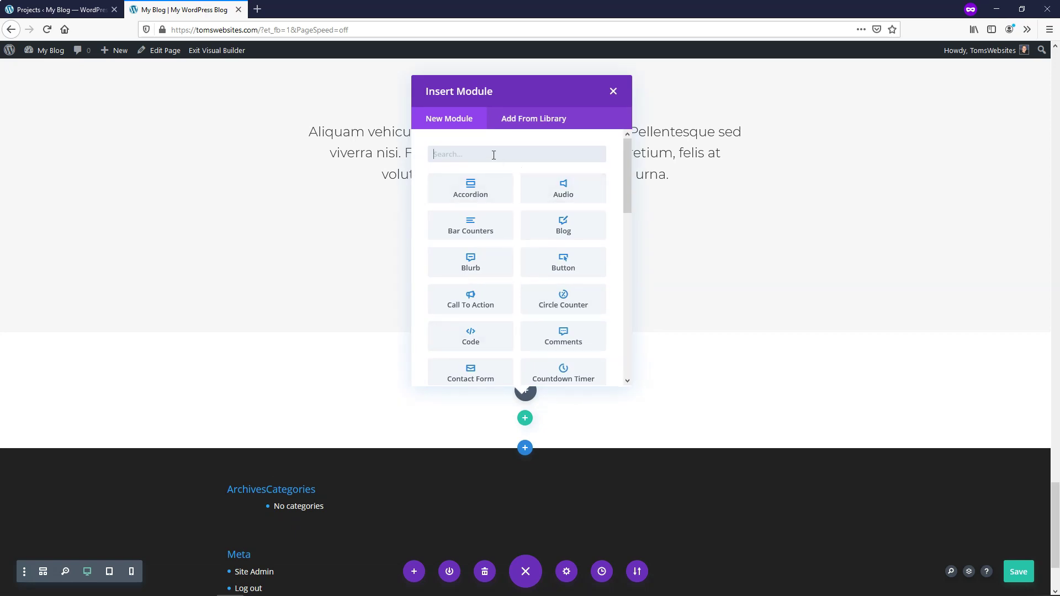
{"action": "type", "text": "port"}
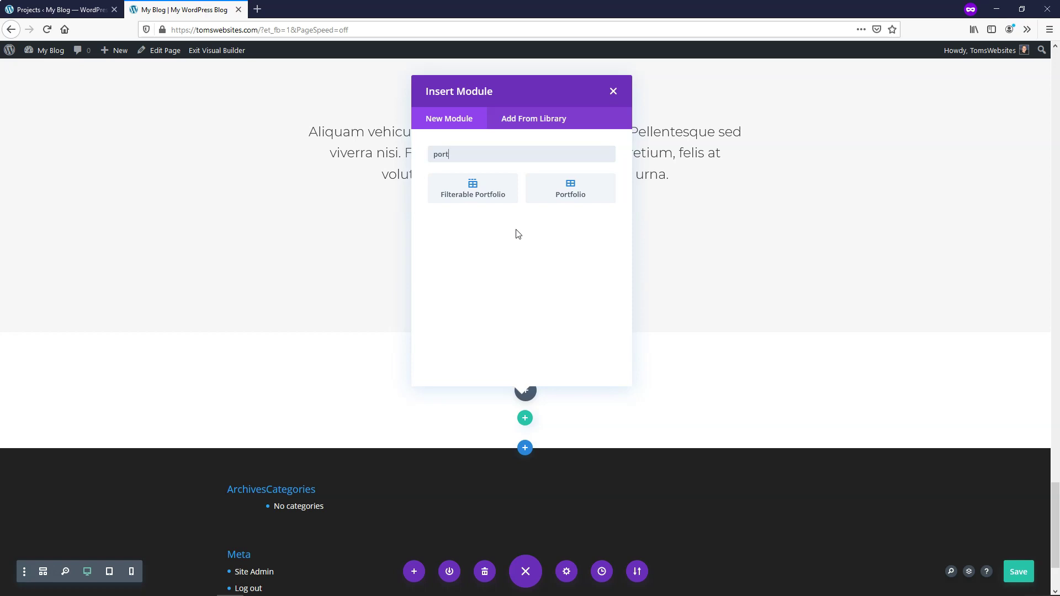
{"action": "left_click", "coordinate": [570, 190]}
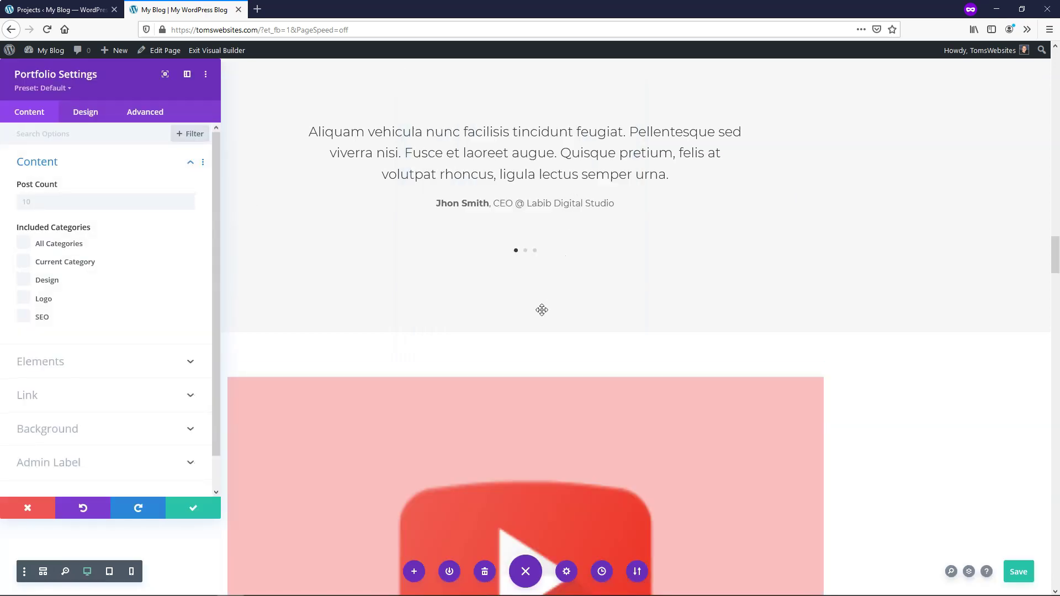
Compare the entries displayed by the new portfolio module with the list of published projects in the WordPress dashboard
{"action": "scroll", "coordinate": [542, 310], "scroll_direction": "down", "scroll_amount": 2}
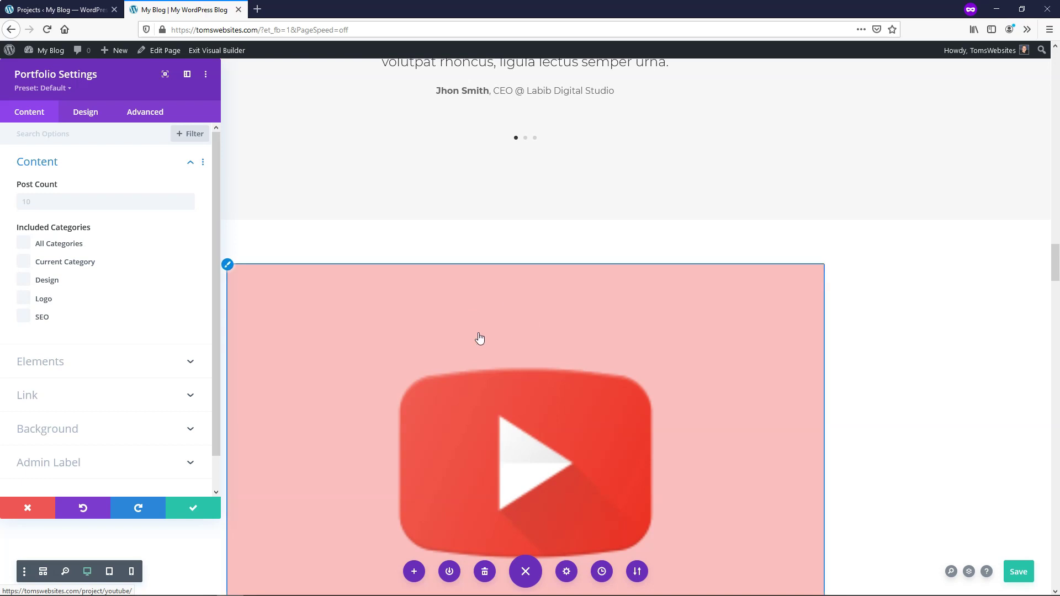
{"action": "scroll", "coordinate": [394, 307], "scroll_direction": "down", "scroll_amount": 1}
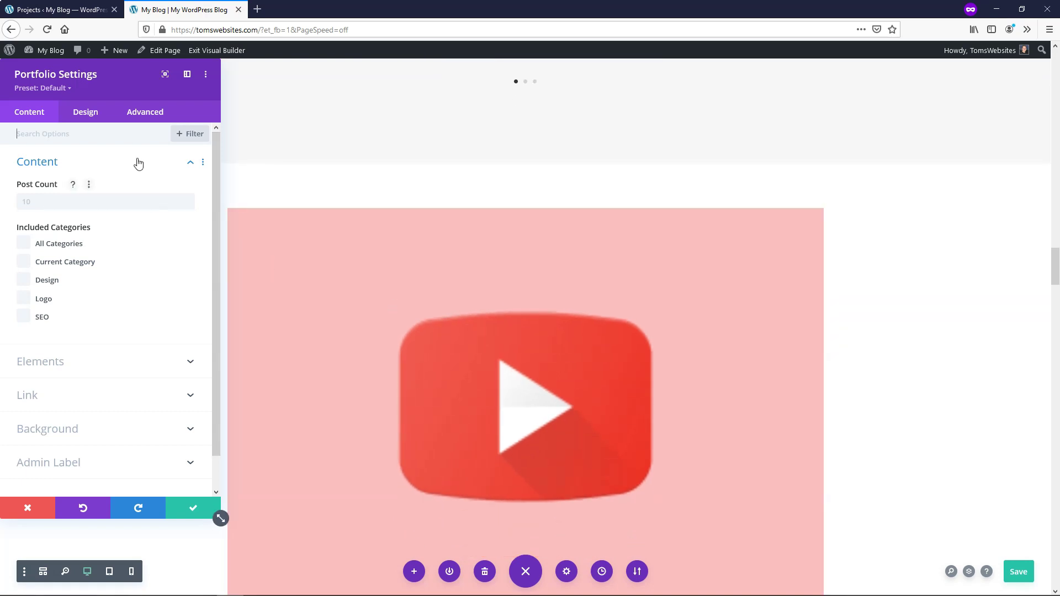
{"action": "left_click", "coordinate": [61, 12]}
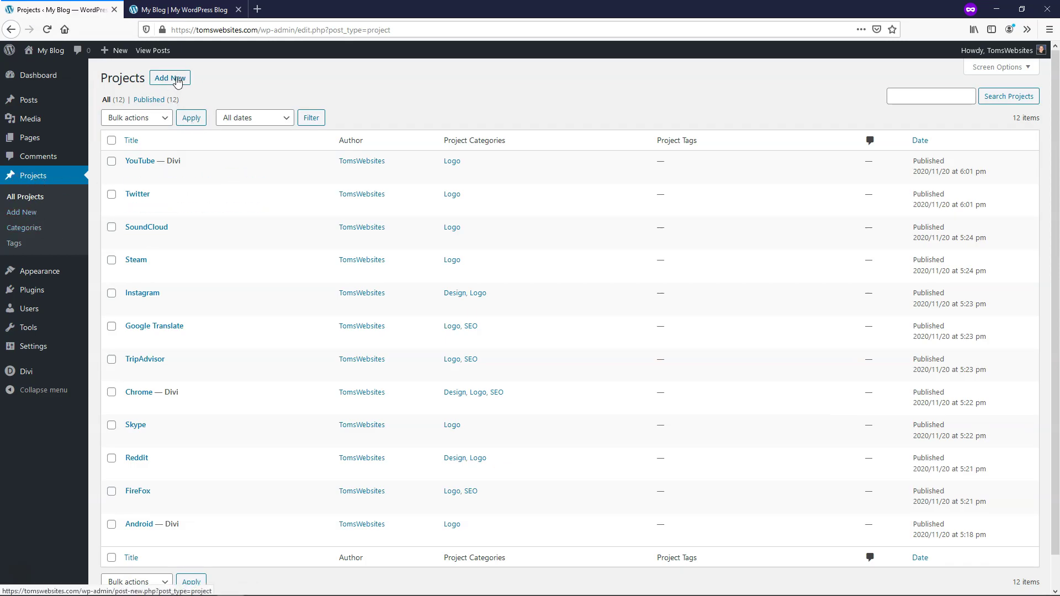
{"action": "left_click", "coordinate": [171, 10]}
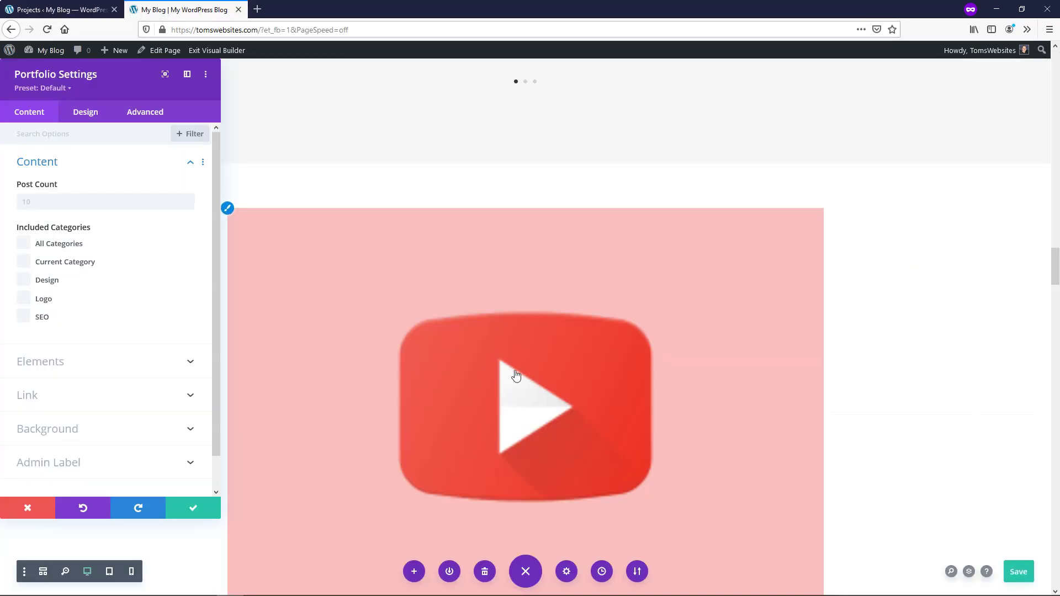
{"action": "left_click", "coordinate": [34, 9]}
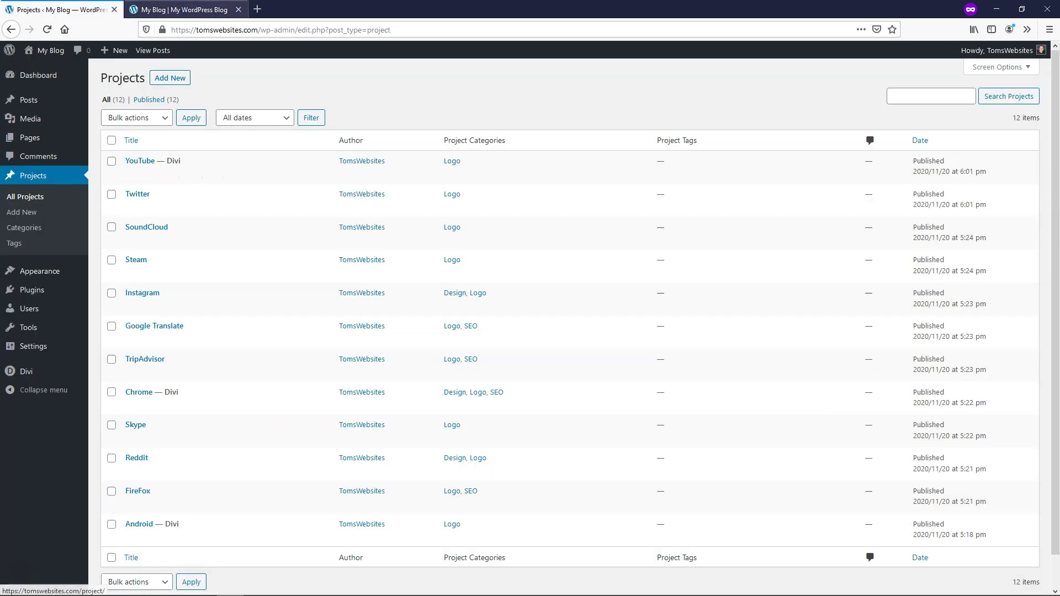
{"action": "left_click", "coordinate": [177, 9]}
{"action": "scroll", "coordinate": [490, 328], "scroll_direction": "down", "scroll_amount": 3}
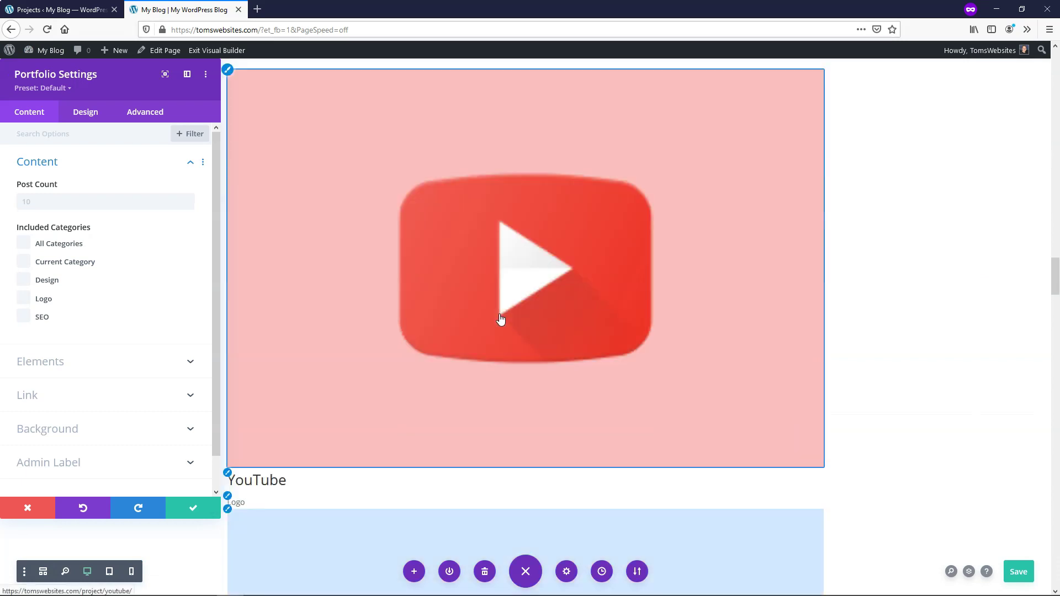
{"action": "key", "text": "ctrl+shift+Tab"}
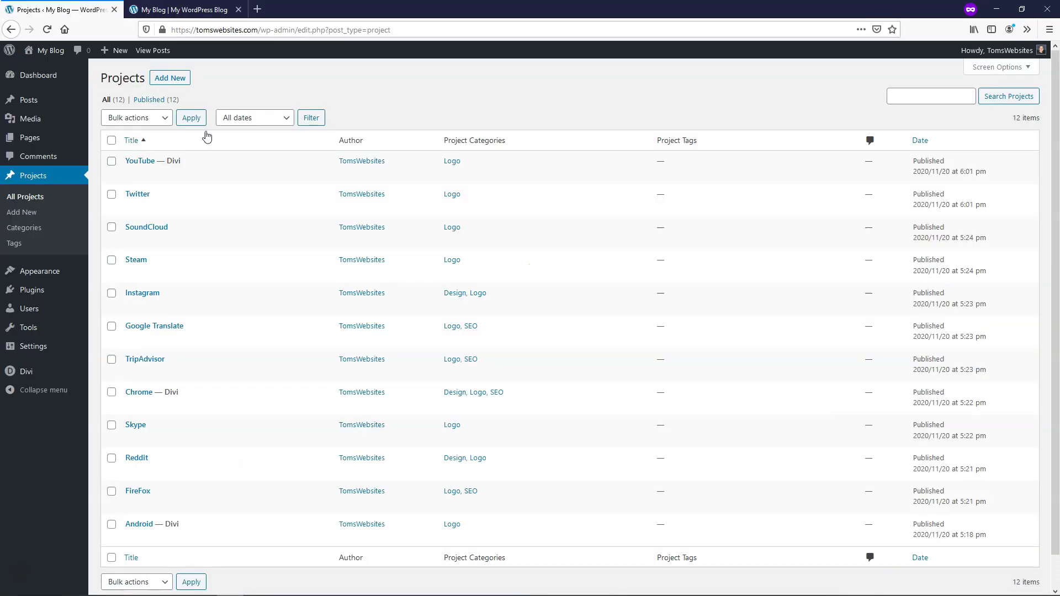
Open the YouTube project to check its categories against the portfolio module's category options, and return to the projects list
{"action": "left_click", "coordinate": [131, 176]}
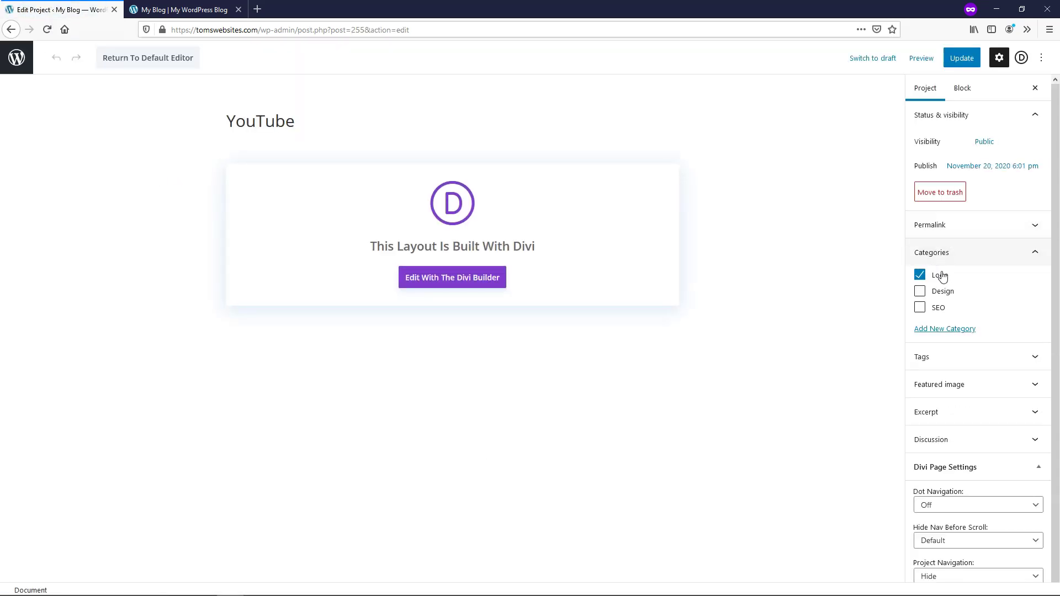
{"action": "left_click", "coordinate": [940, 259]}
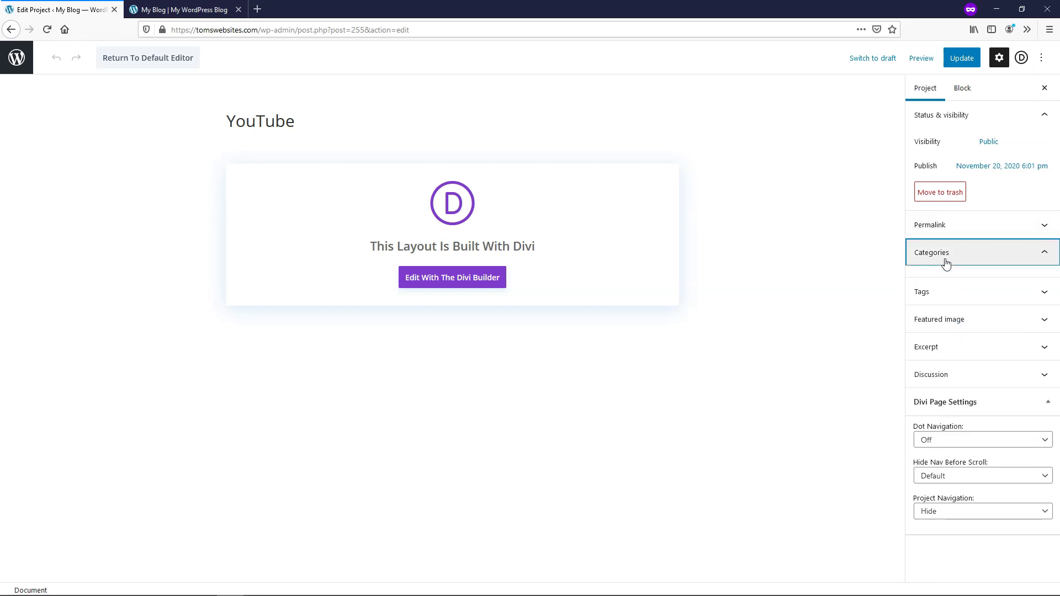
{"action": "left_click", "coordinate": [943, 256]}
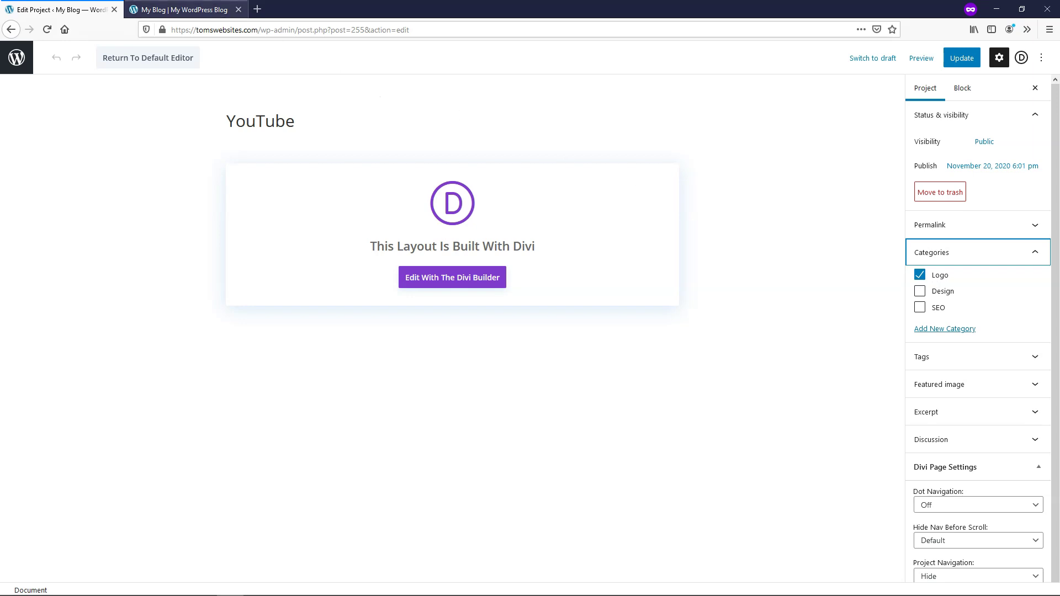
{"action": "left_click", "coordinate": [206, 9]}
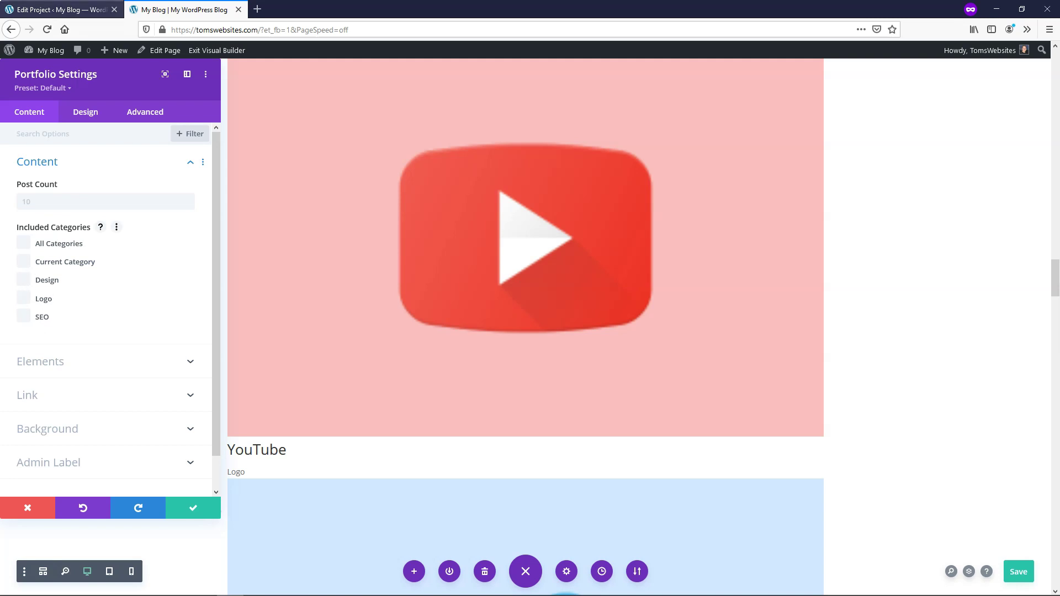
{"action": "left_click", "coordinate": [52, 10]}
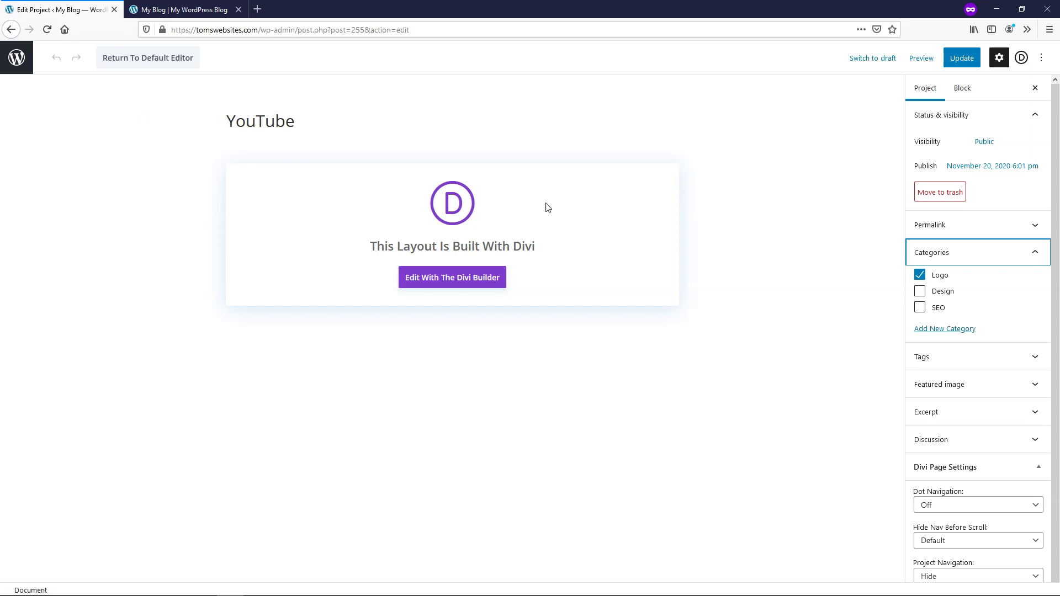
{"action": "left_click", "coordinate": [16, 57]}
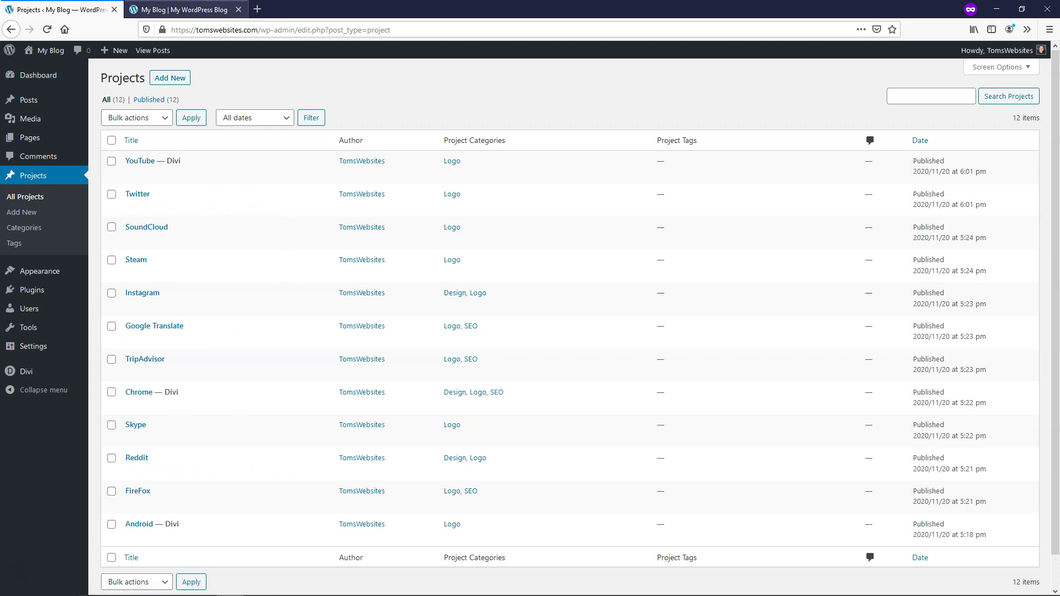
Set the portfolio module's layout to Grid and save the module settings
{"action": "left_click", "coordinate": [182, 10]}
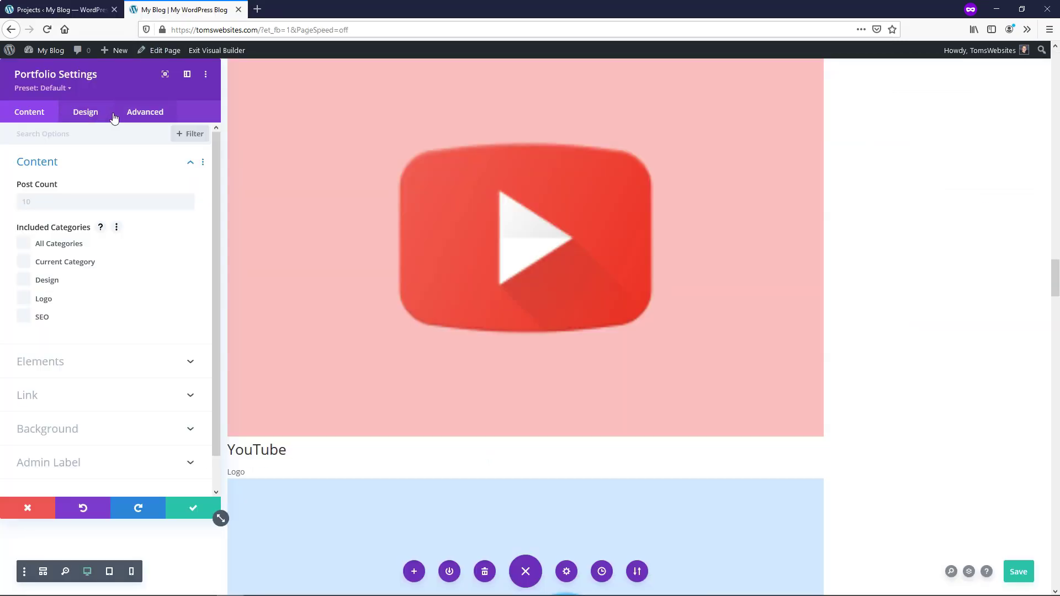
{"action": "left_click", "coordinate": [94, 115]}
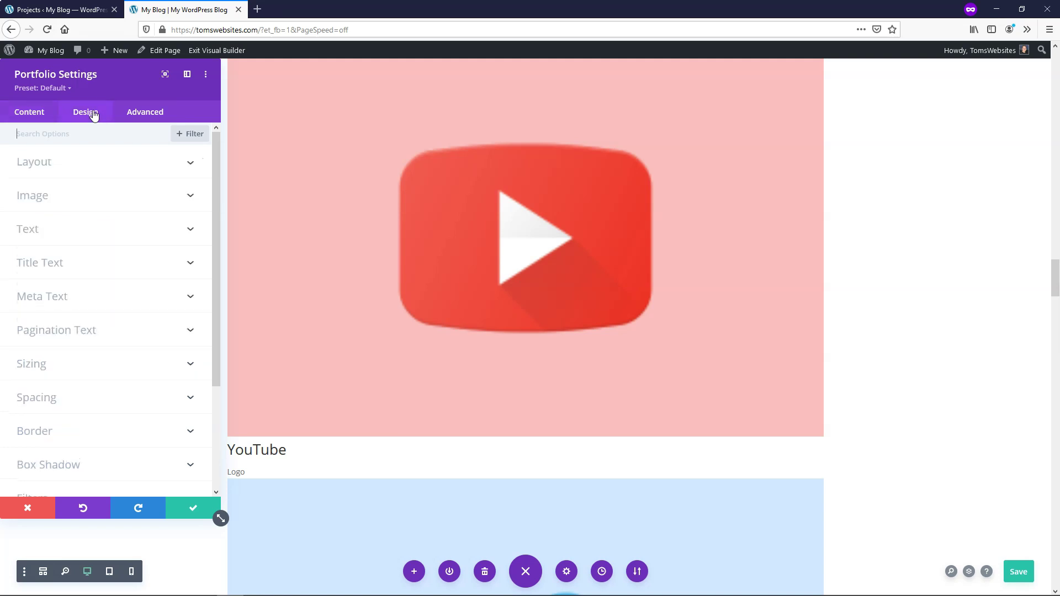
{"action": "left_click", "coordinate": [67, 168]}
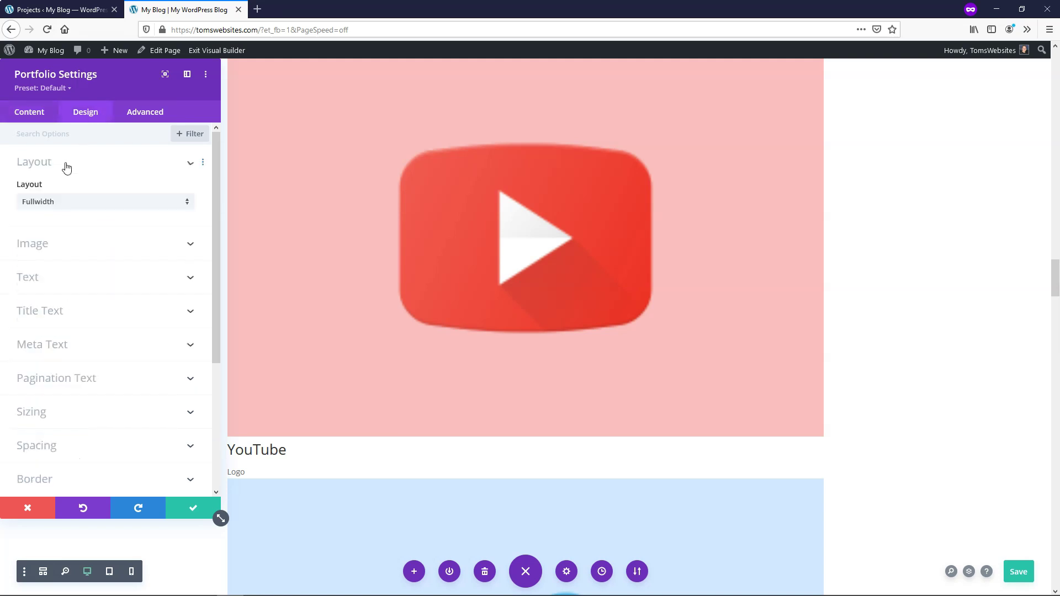
{"action": "left_click", "coordinate": [64, 204]}
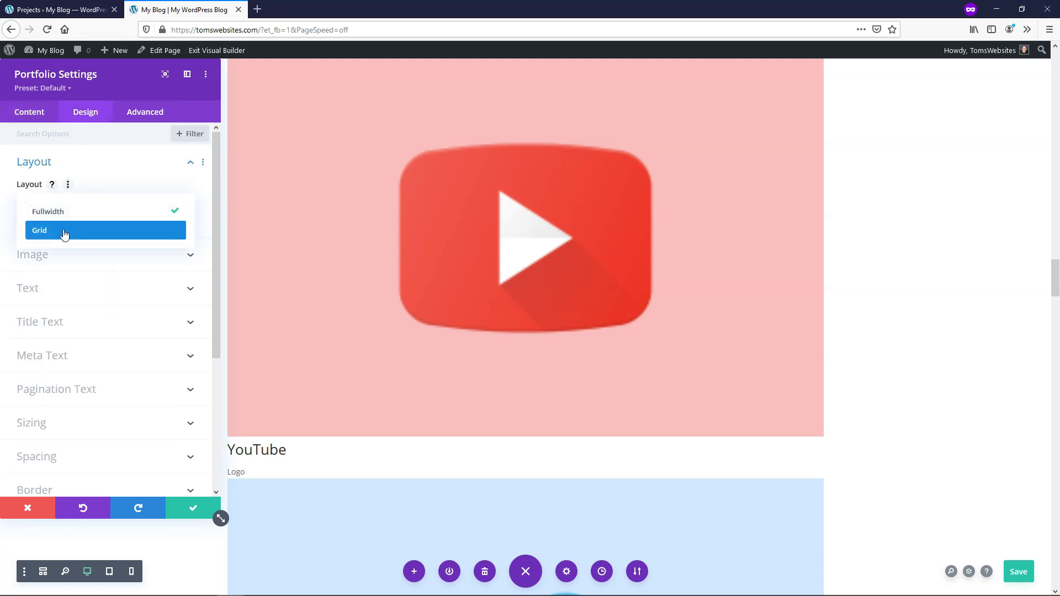
{"action": "left_click", "coordinate": [75, 236]}
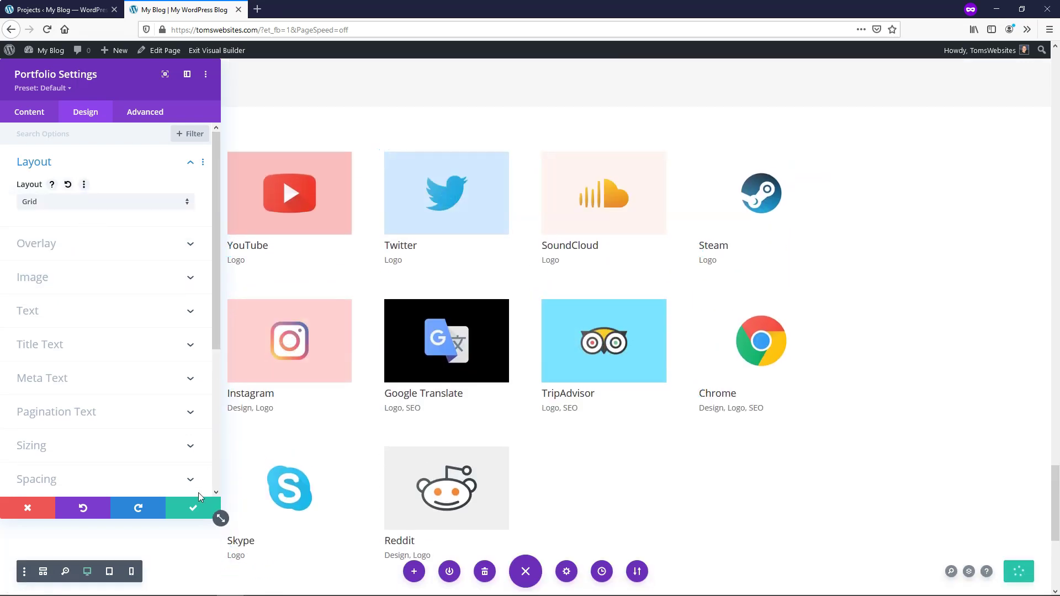
{"action": "left_click", "coordinate": [195, 513]}
Copy the background color code of the "Turn Your Traffic Into Loyal Customers!" section and close its settings
{"action": "scroll", "coordinate": [509, 221], "scroll_direction": "up", "scroll_amount": 6}
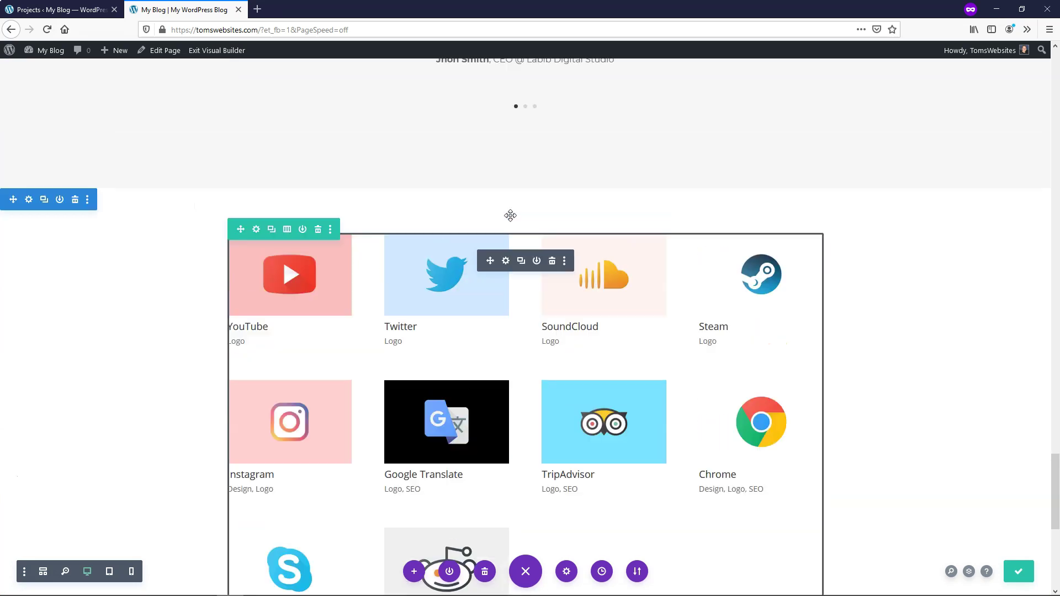
{"action": "scroll", "coordinate": [510, 214], "scroll_direction": "up", "scroll_amount": 5}
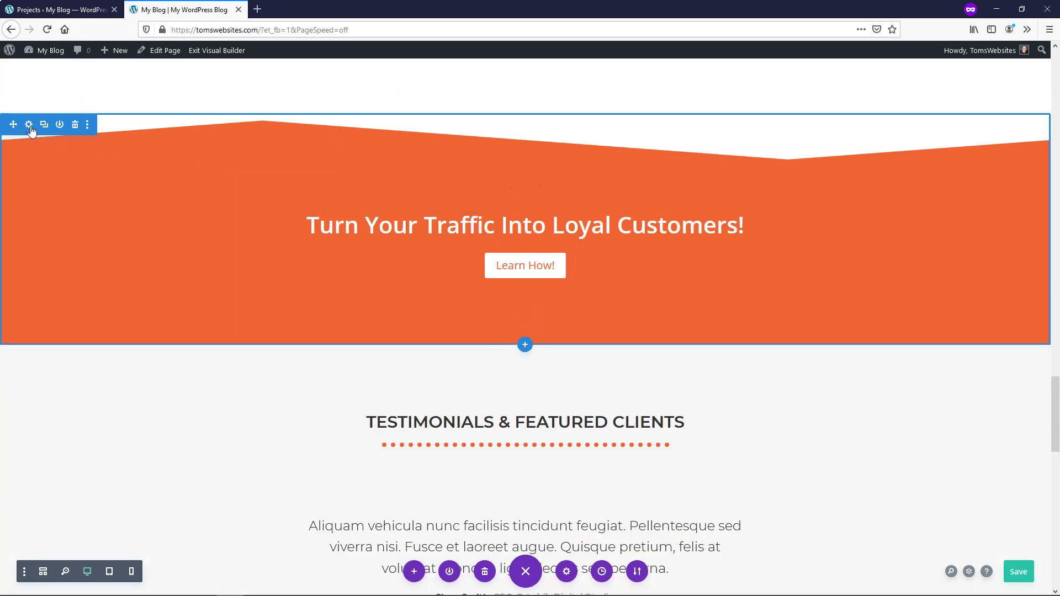
{"action": "left_click", "coordinate": [30, 126]}
{"action": "left_click", "coordinate": [80, 119]}
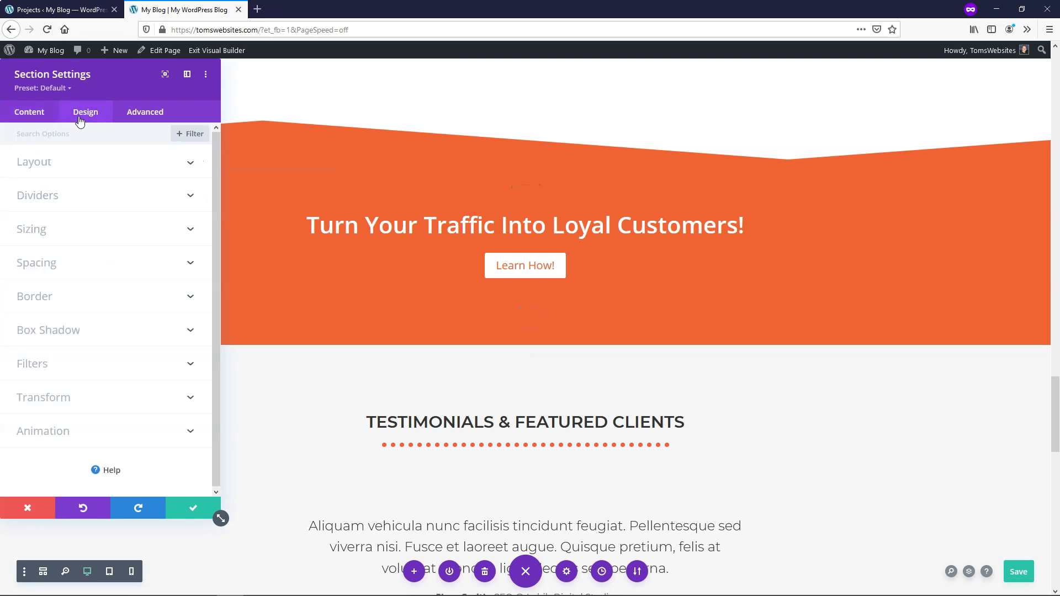
{"action": "left_click", "coordinate": [27, 116]}
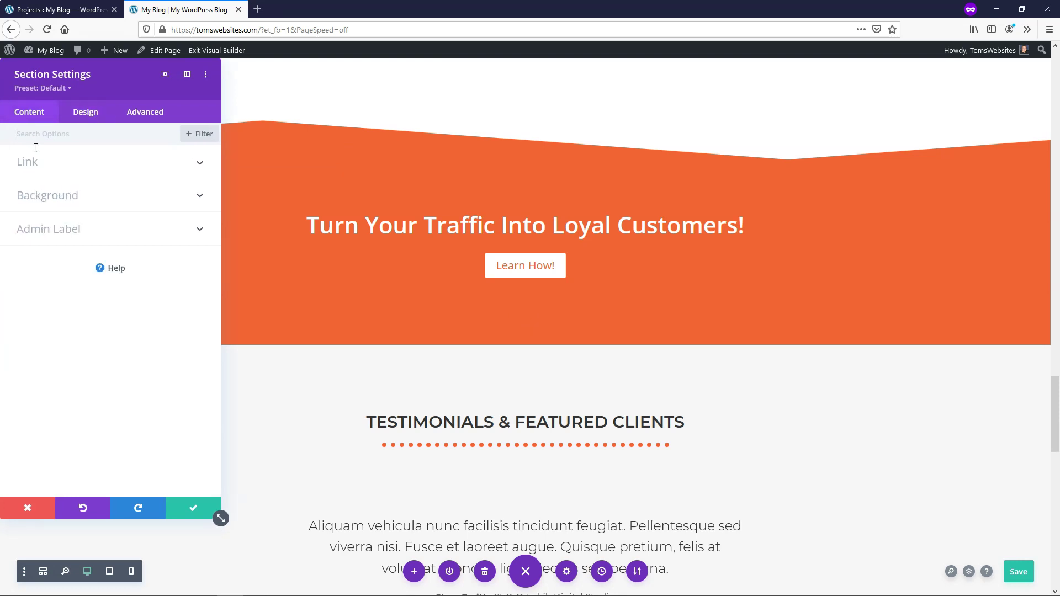
{"action": "left_click", "coordinate": [44, 198]}
{"action": "left_click", "coordinate": [103, 294]}
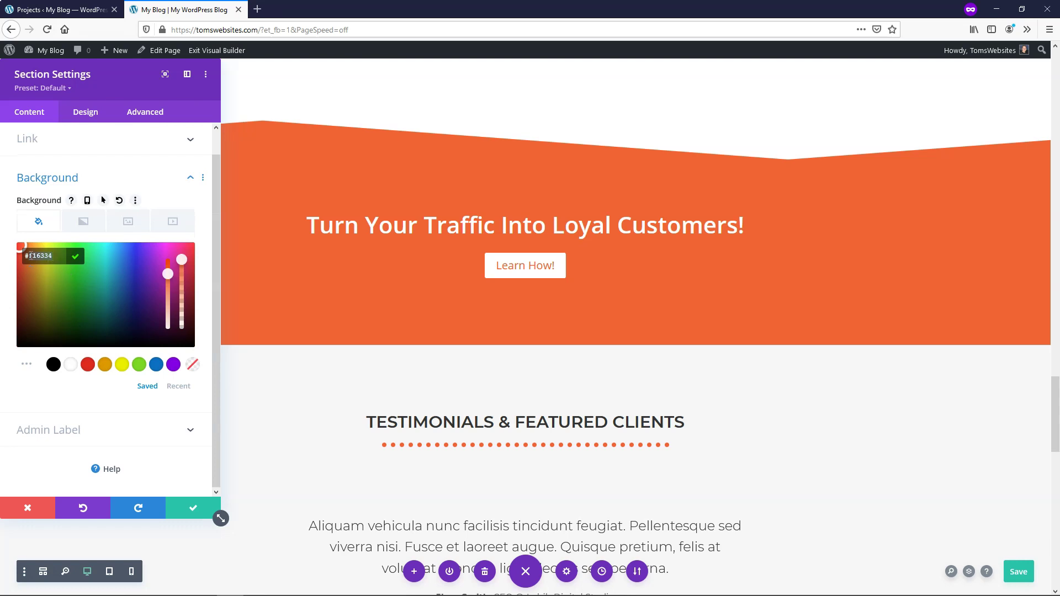
{"action": "right_click", "coordinate": [50, 256]}
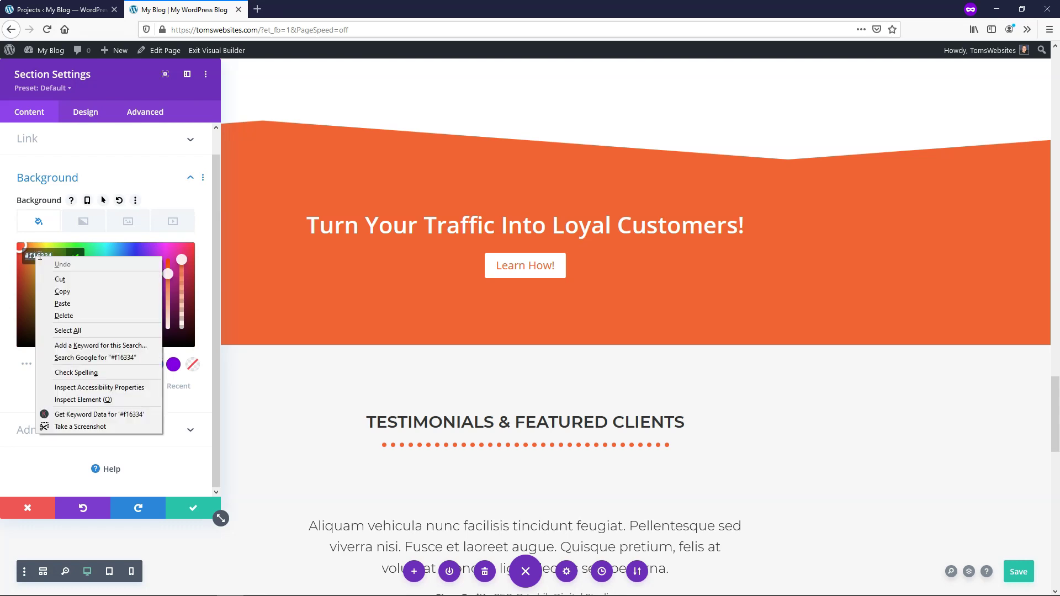
{"action": "left_click", "coordinate": [71, 293]}
{"action": "left_click", "coordinate": [192, 510]}
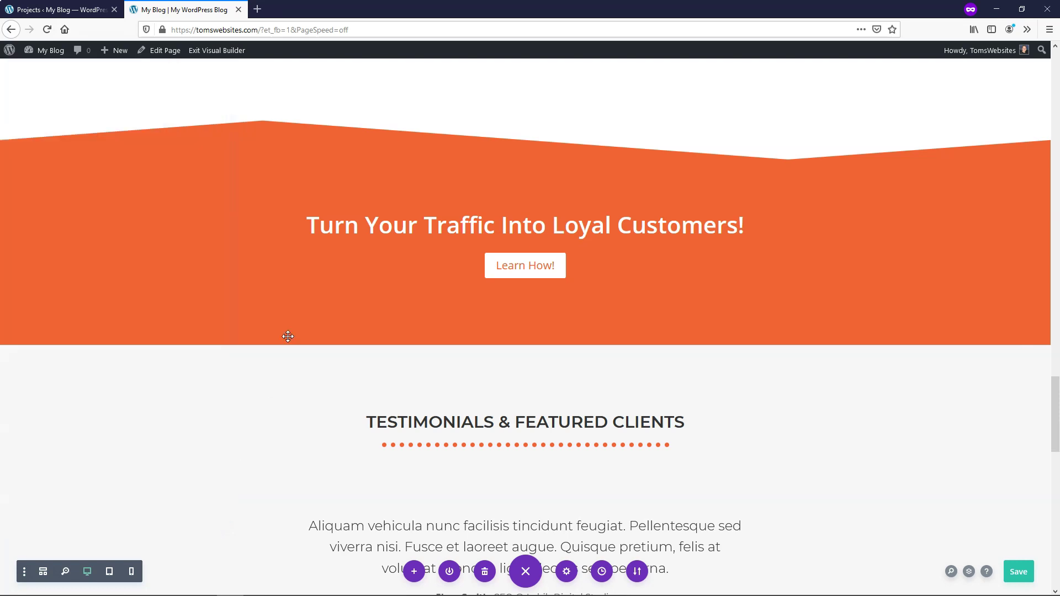
Set the background color of the portfolio section to the copied orange #f16334 and save the section settings
{"action": "scroll", "coordinate": [310, 287], "scroll_direction": "down", "scroll_amount": 9}
{"action": "scroll", "coordinate": [147, 276], "scroll_direction": "down", "scroll_amount": 2}
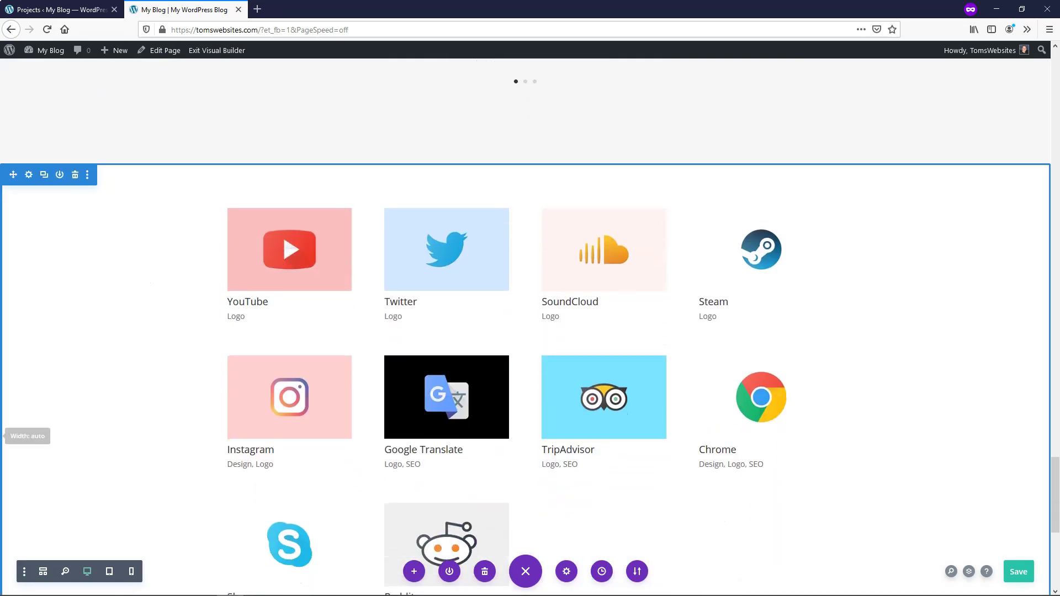
{"action": "left_click", "coordinate": [29, 175]}
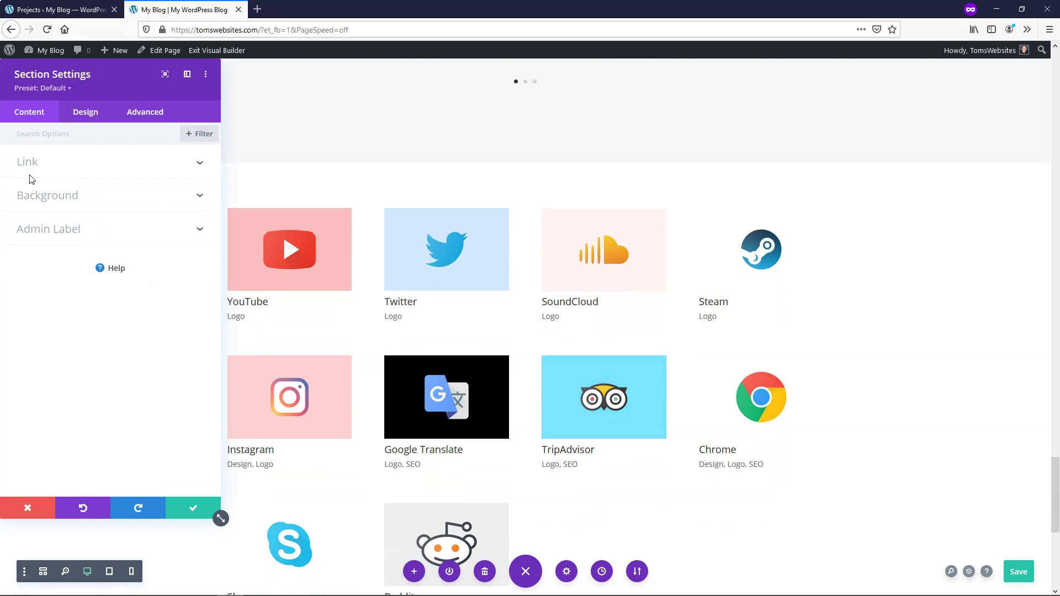
{"action": "left_click", "coordinate": [39, 203]}
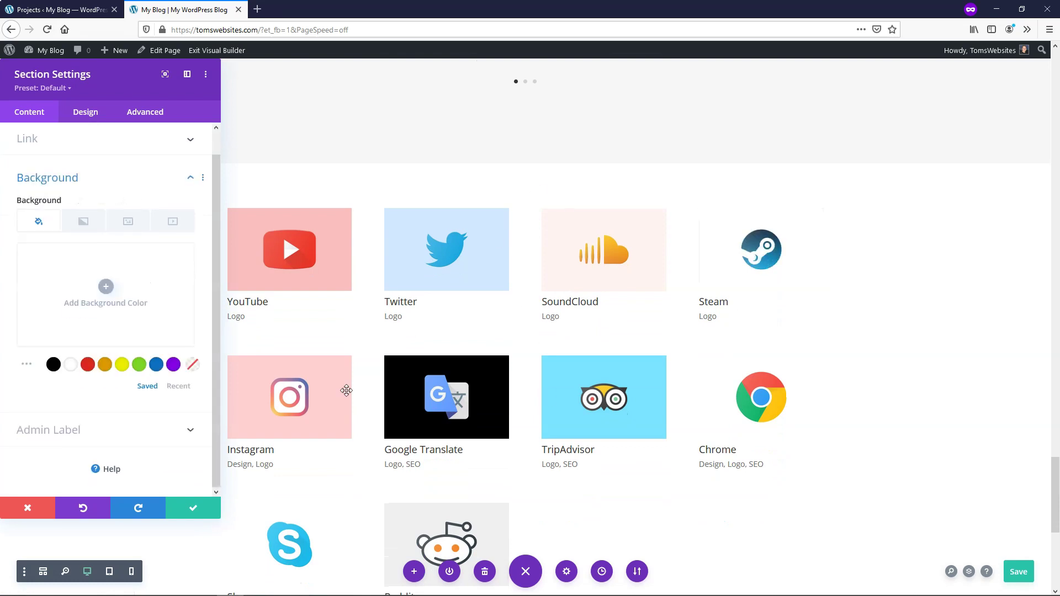
{"action": "left_click", "coordinate": [106, 286]}
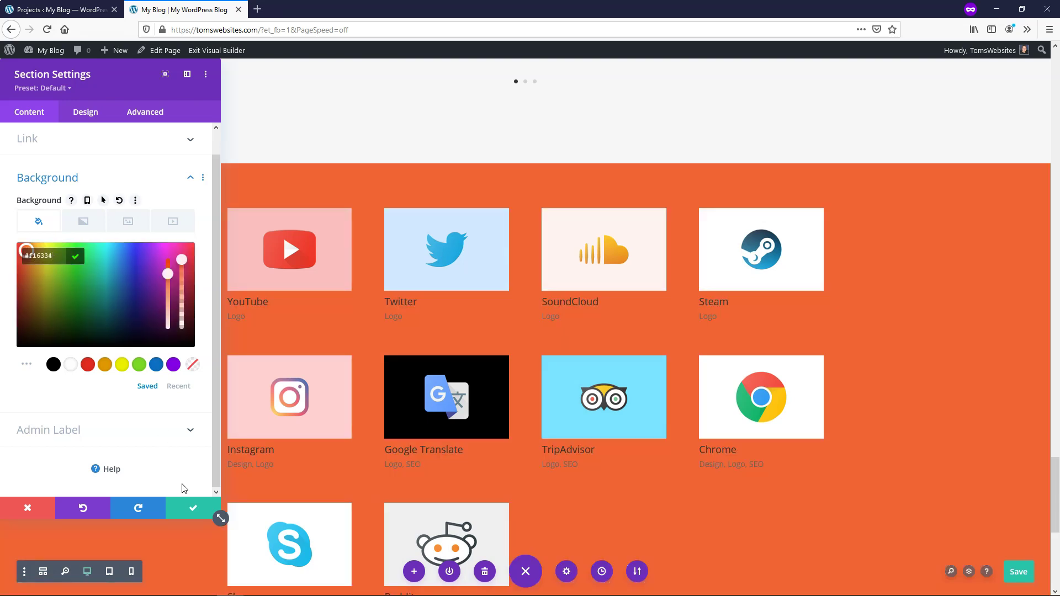
{"action": "left_click", "coordinate": [190, 511]}
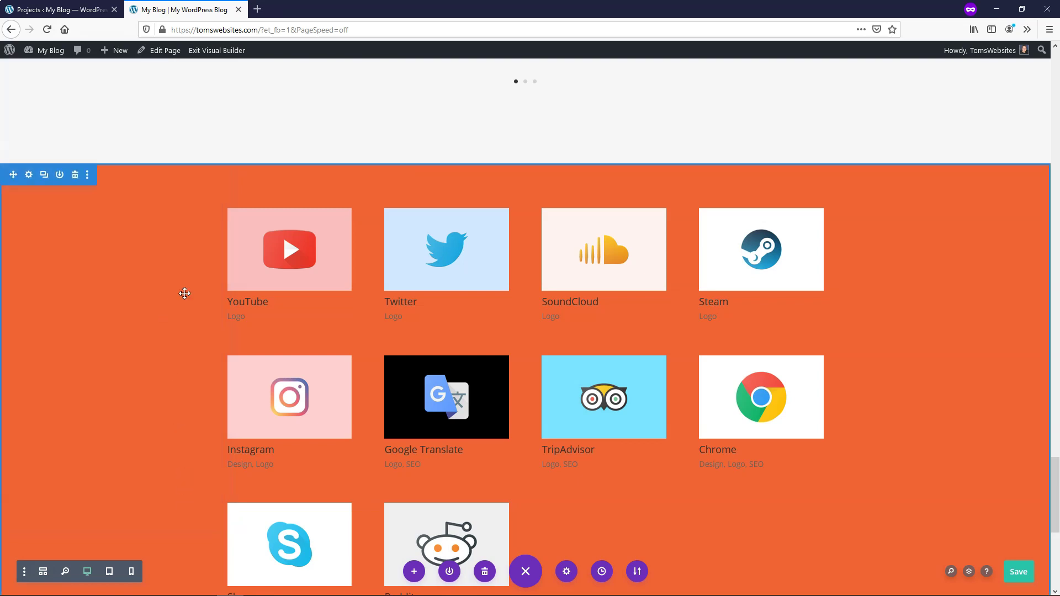
Open the portfolio module's settings and set its post count to 8
{"action": "scroll", "coordinate": [534, 343], "scroll_direction": "down", "scroll_amount": 2}
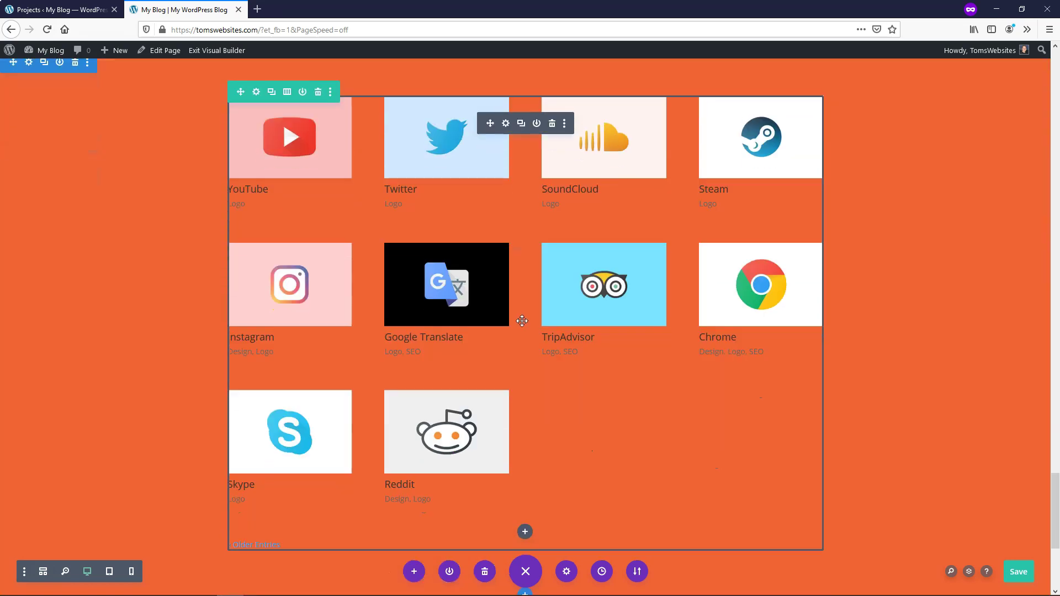
{"action": "left_click", "coordinate": [506, 124]}
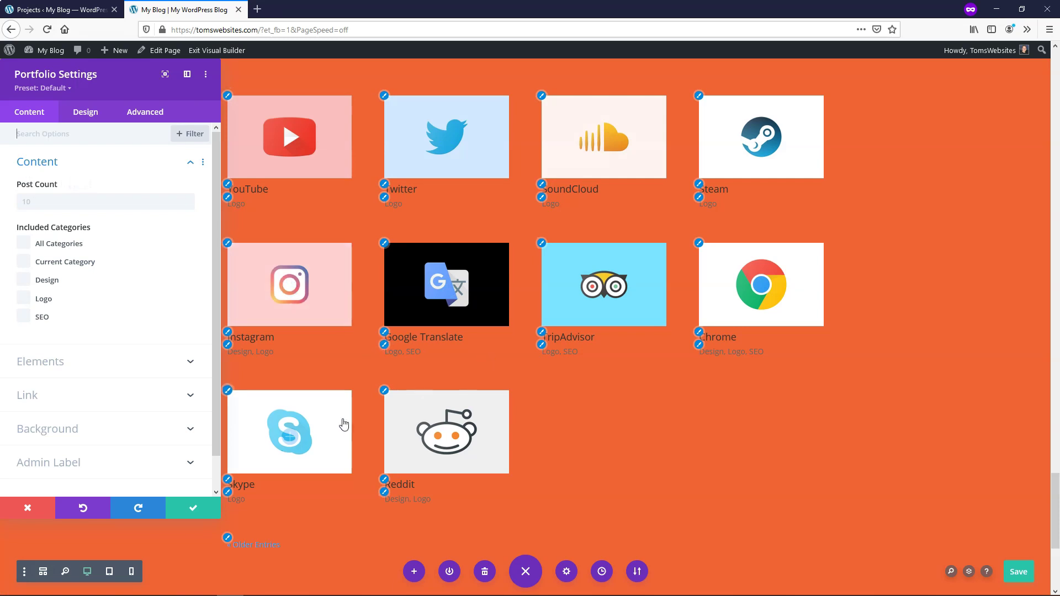
{"action": "left_click", "coordinate": [41, 205]}
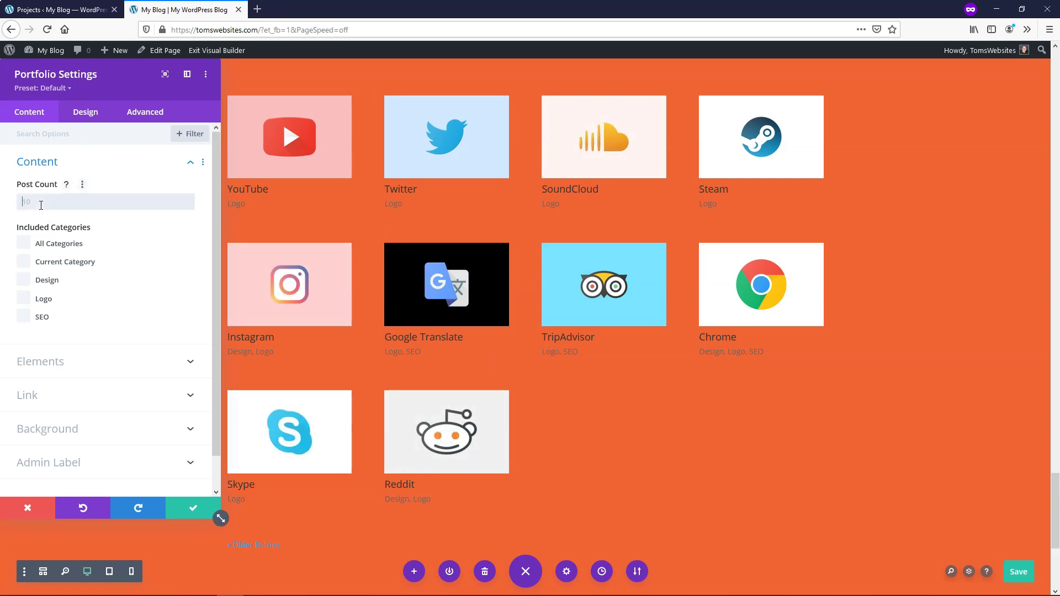
{"action": "type", "text": "8"}
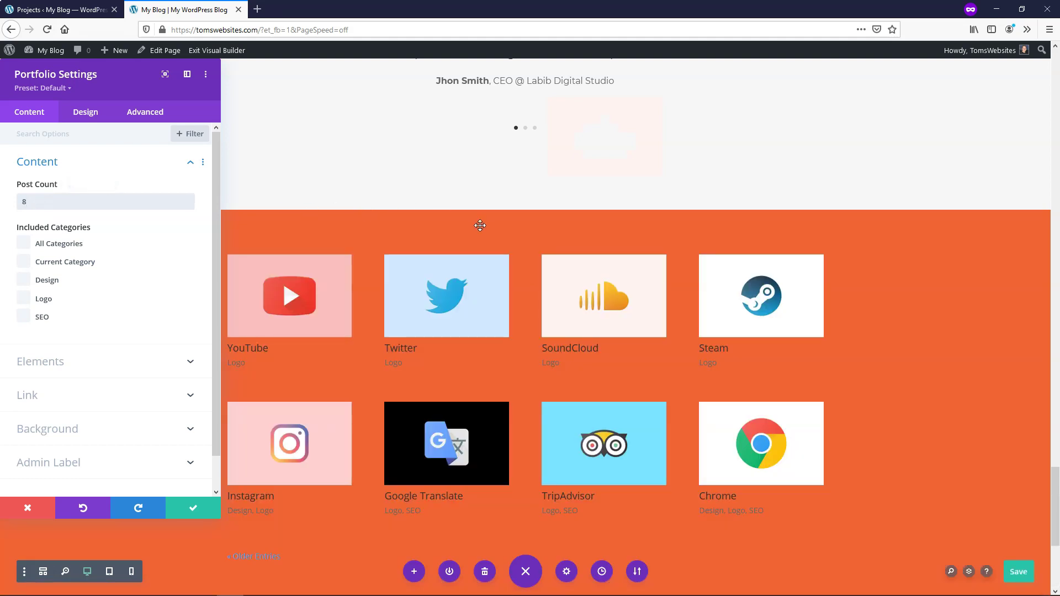
{"action": "scroll", "coordinate": [480, 225], "scroll_direction": "down", "scroll_amount": 1}
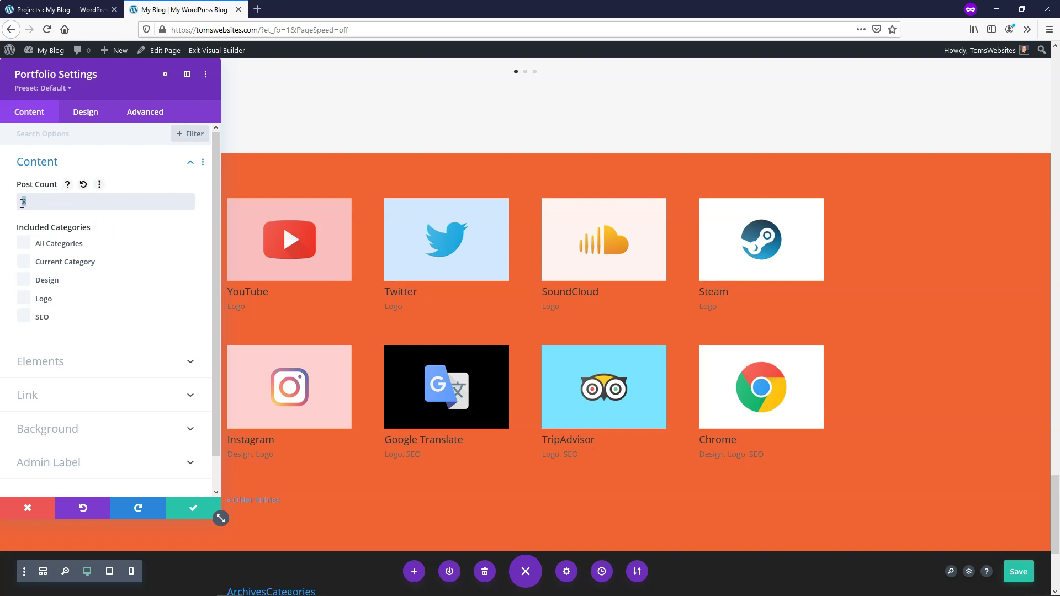
Try a post count of 10 with the Design category, the SEO category and both together, and clear the category choices
{"action": "type", "text": "10"}
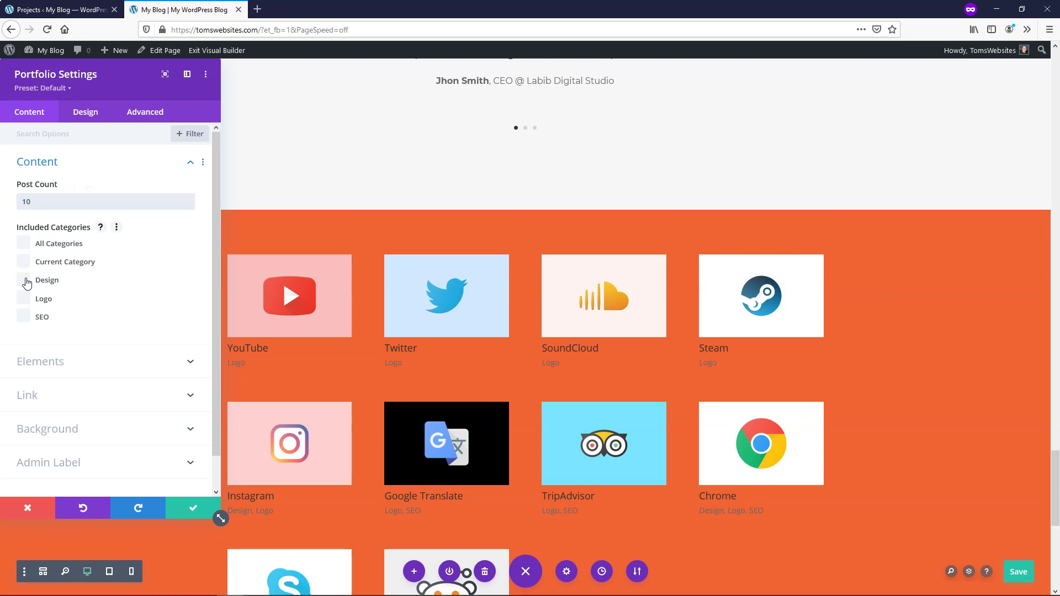
{"action": "left_click", "coordinate": [24, 280]}
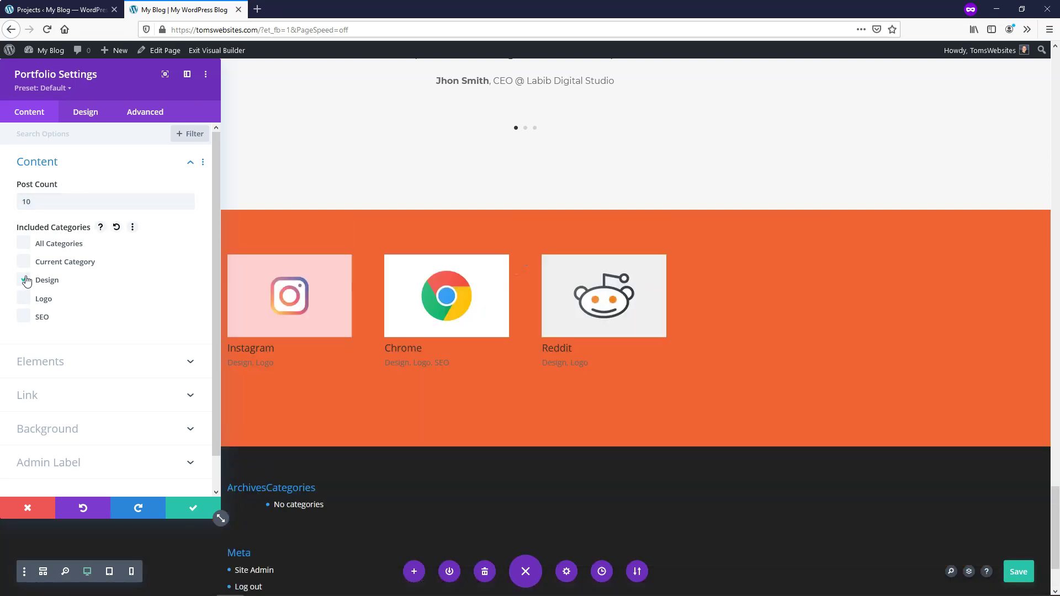
{"action": "left_click", "coordinate": [24, 280]}
{"action": "left_click", "coordinate": [25, 319]}
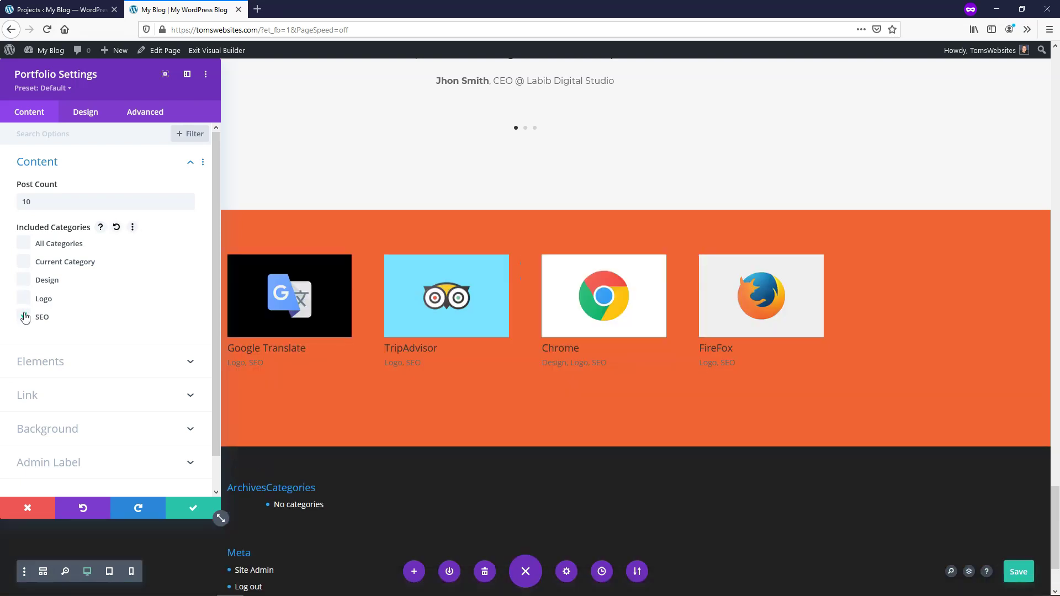
{"action": "left_click", "coordinate": [24, 282]}
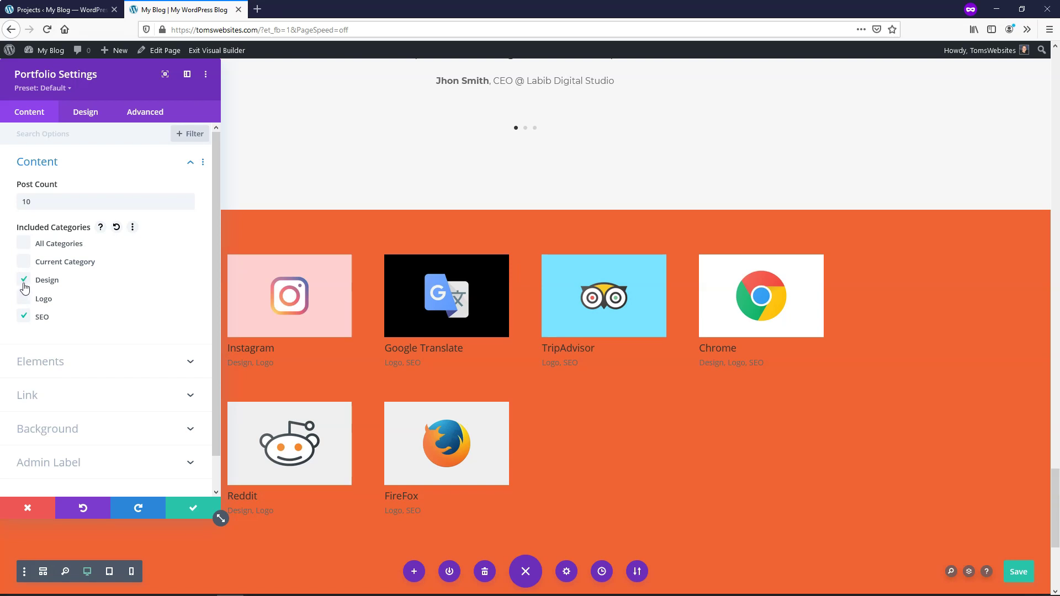
{"action": "left_click", "coordinate": [22, 280]}
{"action": "left_click", "coordinate": [23, 316]}
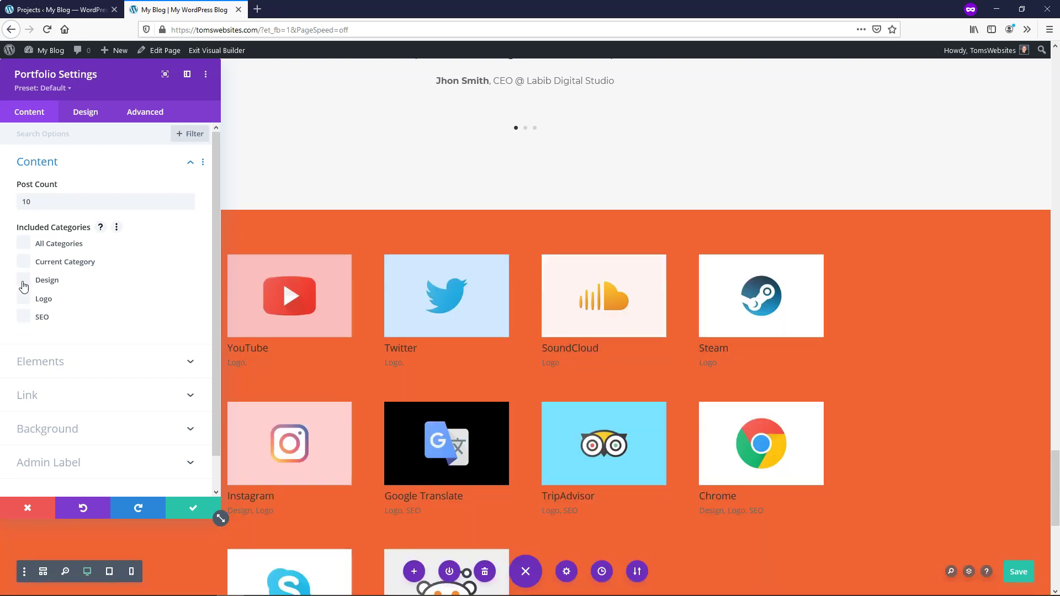
Include all categories in the portfolio module and set its post count to 8
{"action": "left_click", "coordinate": [25, 243]}
{"action": "double_click", "coordinate": [25, 202]}
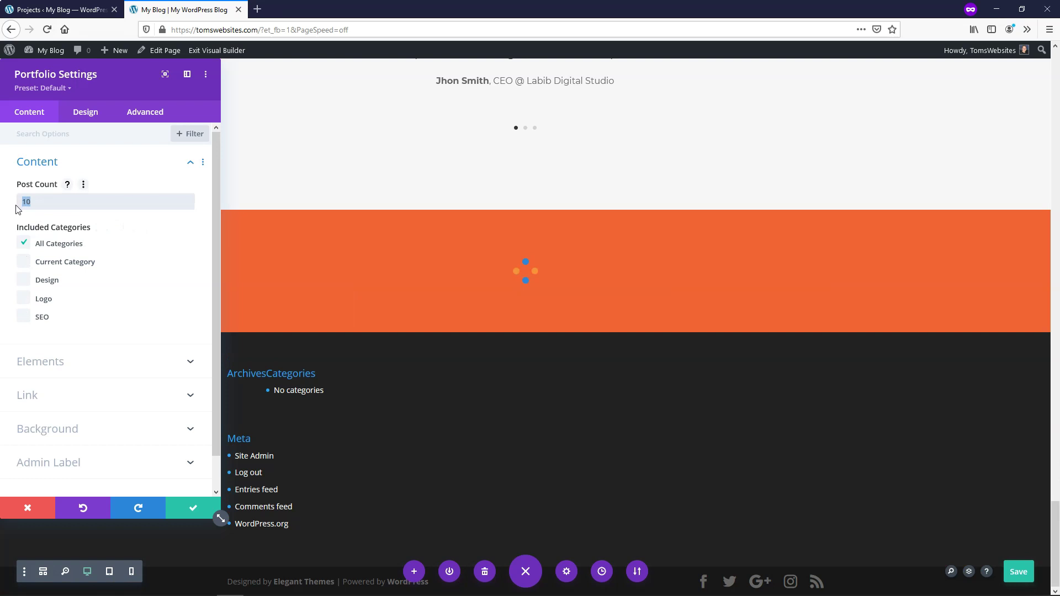
{"action": "type", "text": "8"}
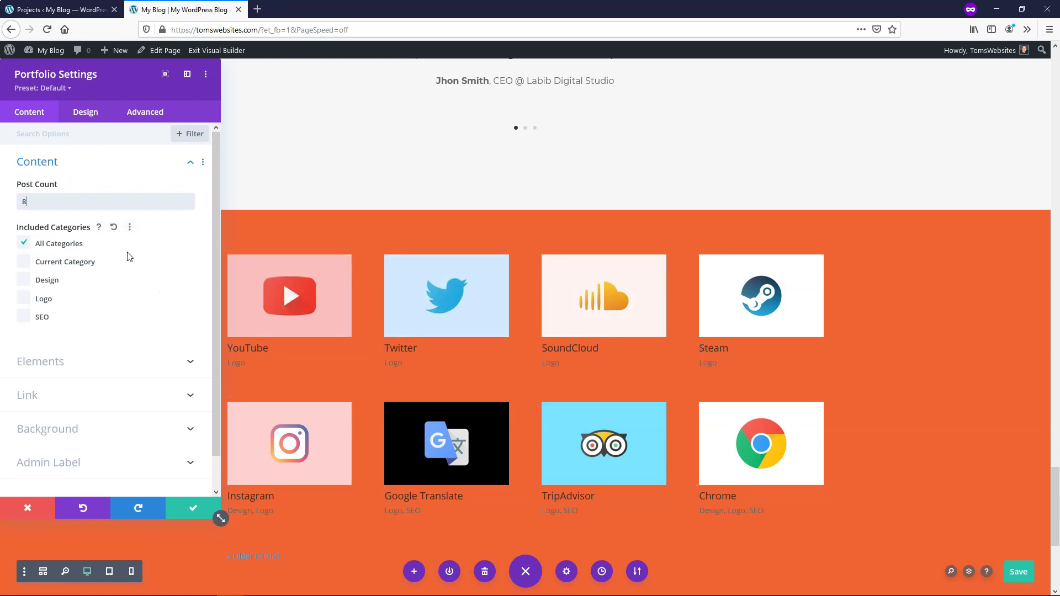
Switch the portfolio's project titles off and back on, and turn off the display of categories
{"action": "left_click", "coordinate": [190, 164]}
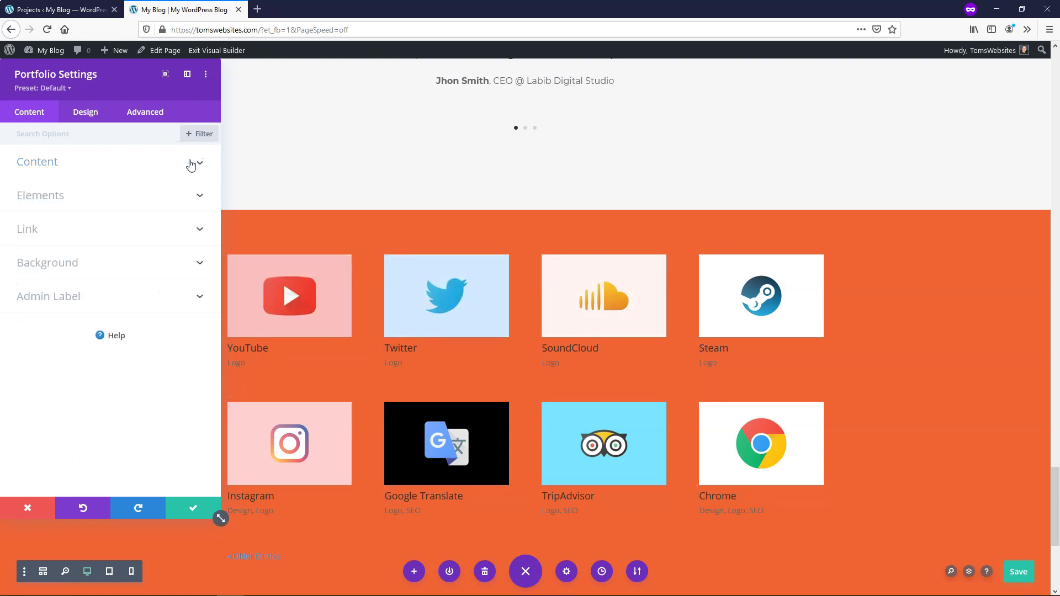
{"action": "left_click", "coordinate": [133, 195]}
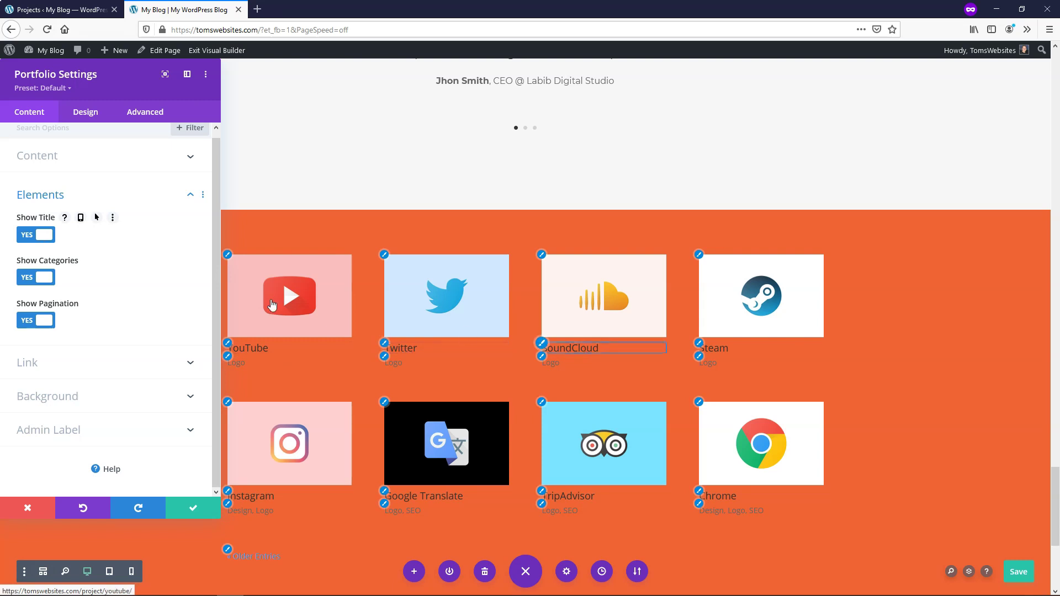
{"action": "left_click", "coordinate": [26, 235]}
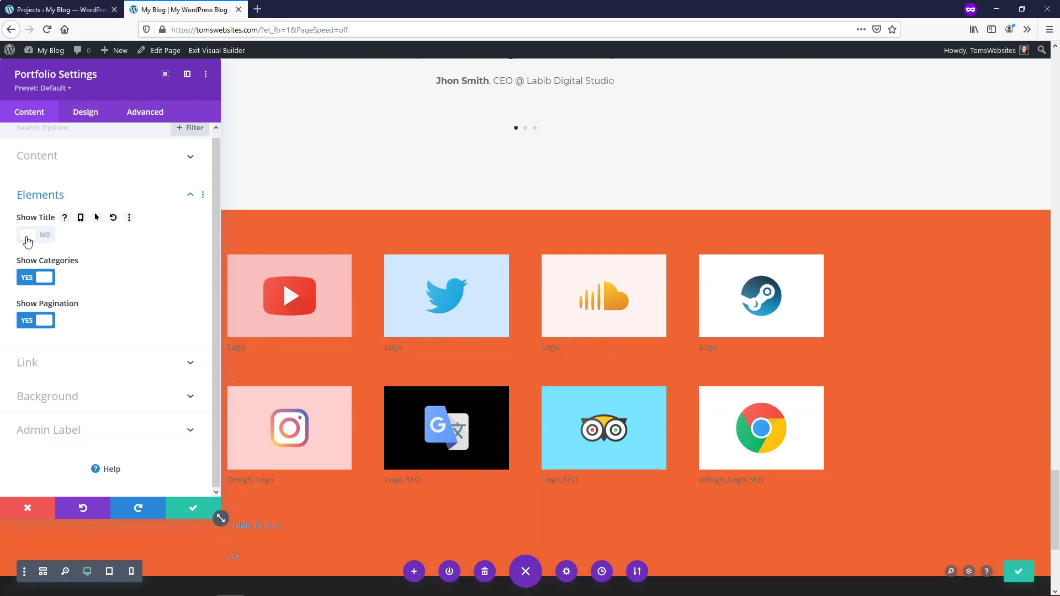
{"action": "left_click", "coordinate": [48, 241]}
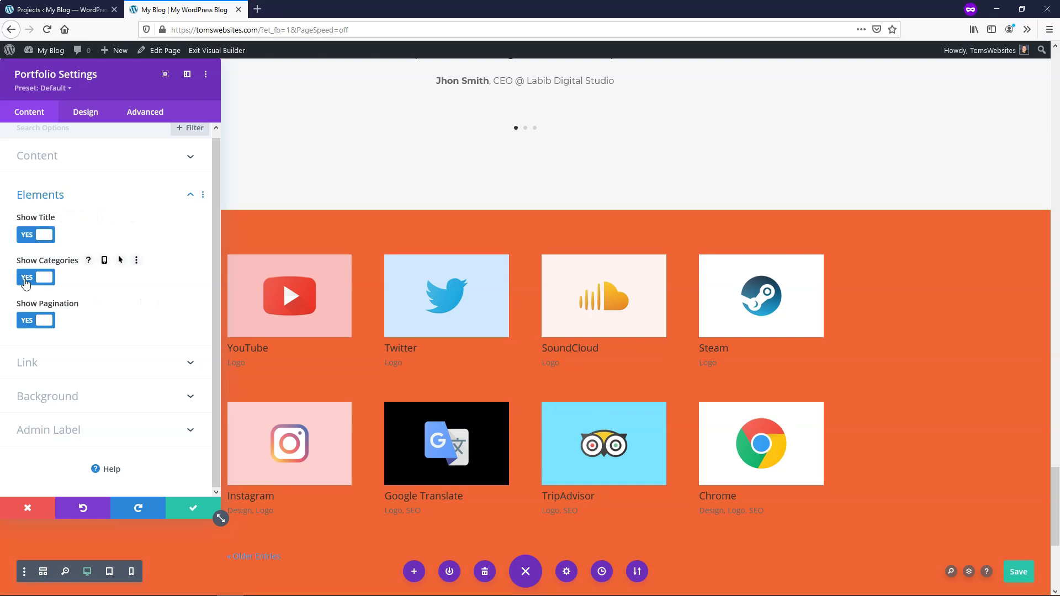
{"action": "left_click", "coordinate": [25, 282]}
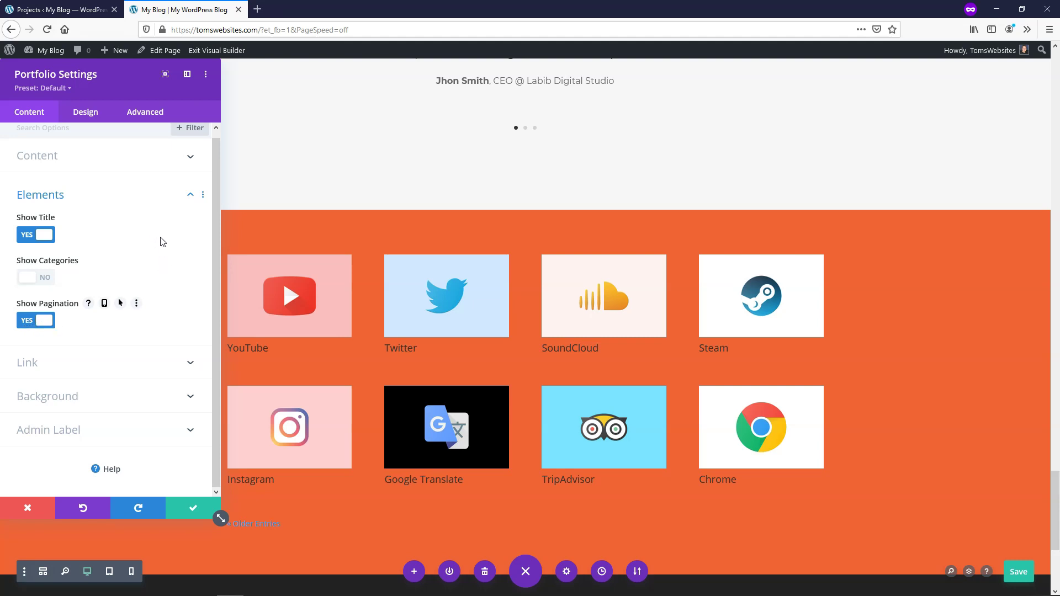
Examine the portfolio module's link options and check the project entries in the WordPress dashboard
{"action": "left_click", "coordinate": [154, 363]}
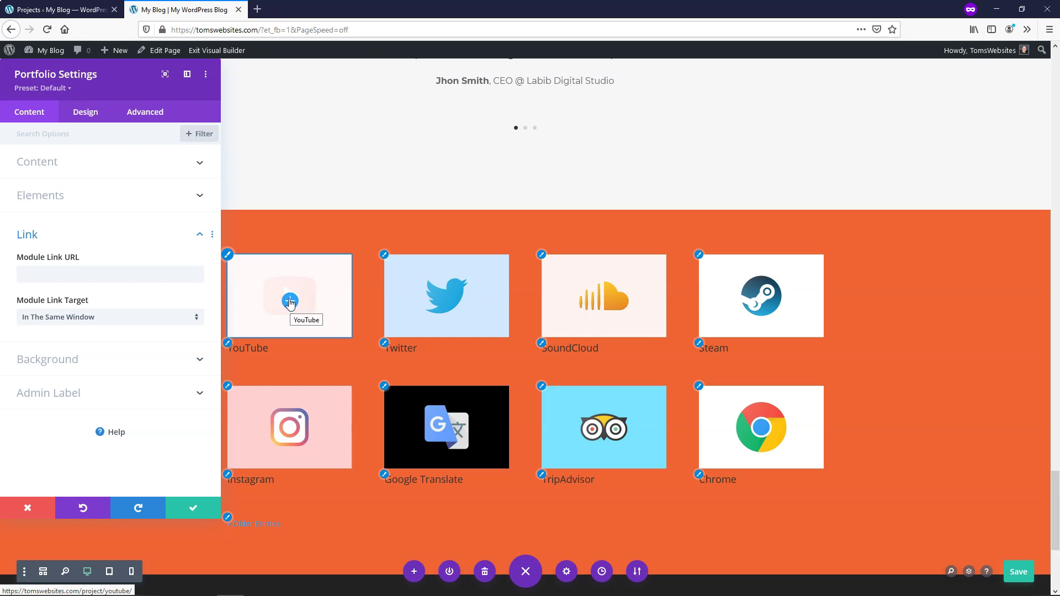
{"action": "left_click", "coordinate": [55, 9]}
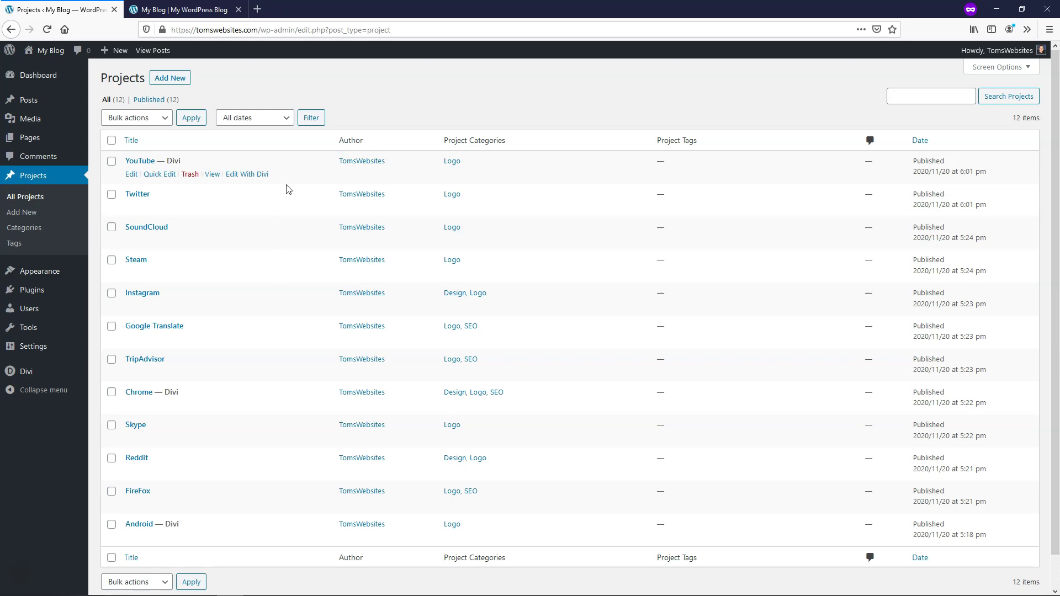
{"action": "left_click", "coordinate": [182, 9]}
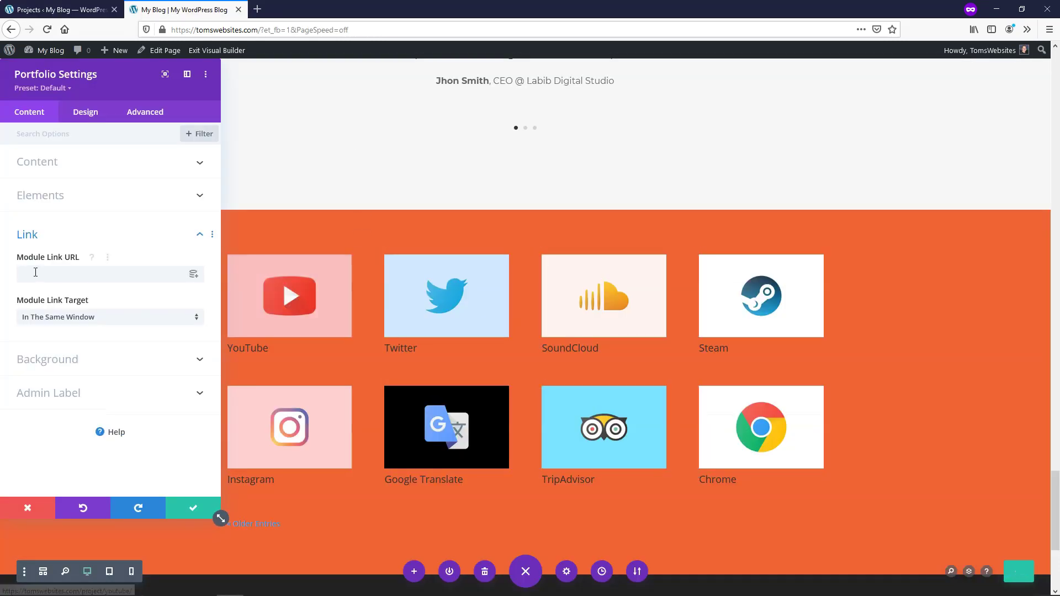
{"action": "left_click", "coordinate": [68, 236]}
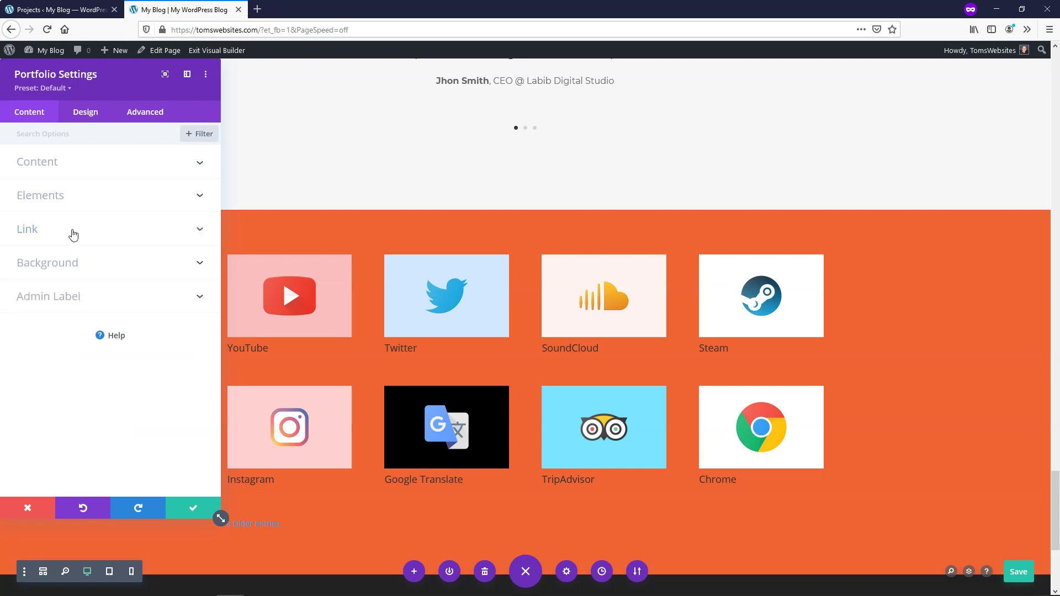
Try the Fullwidth layout on the portfolio module and return the layout to Grid
{"action": "left_click", "coordinate": [85, 116]}
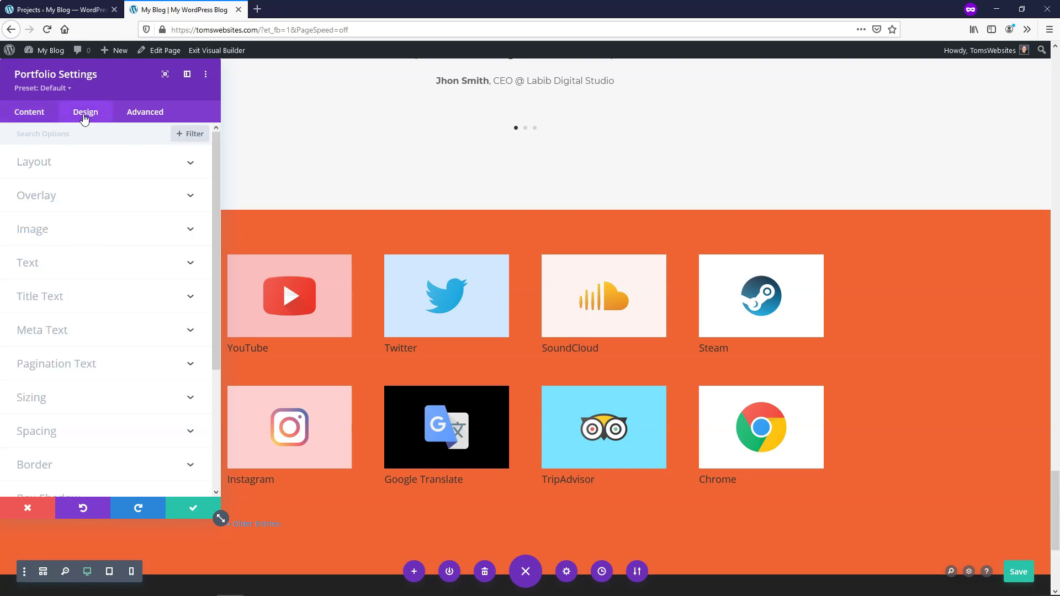
{"action": "left_click", "coordinate": [90, 165]}
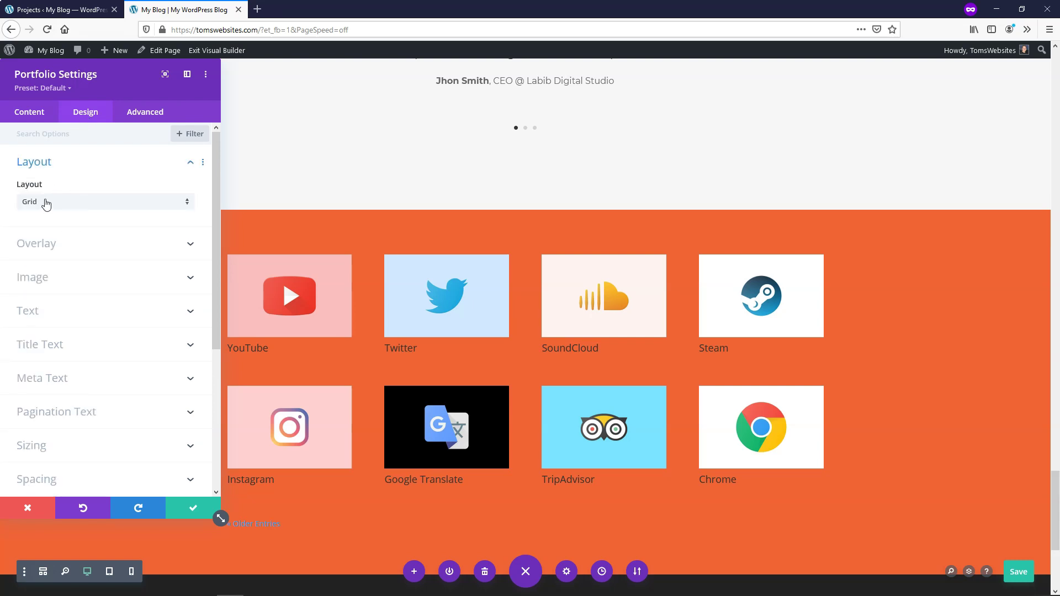
{"action": "left_click", "coordinate": [125, 208]}
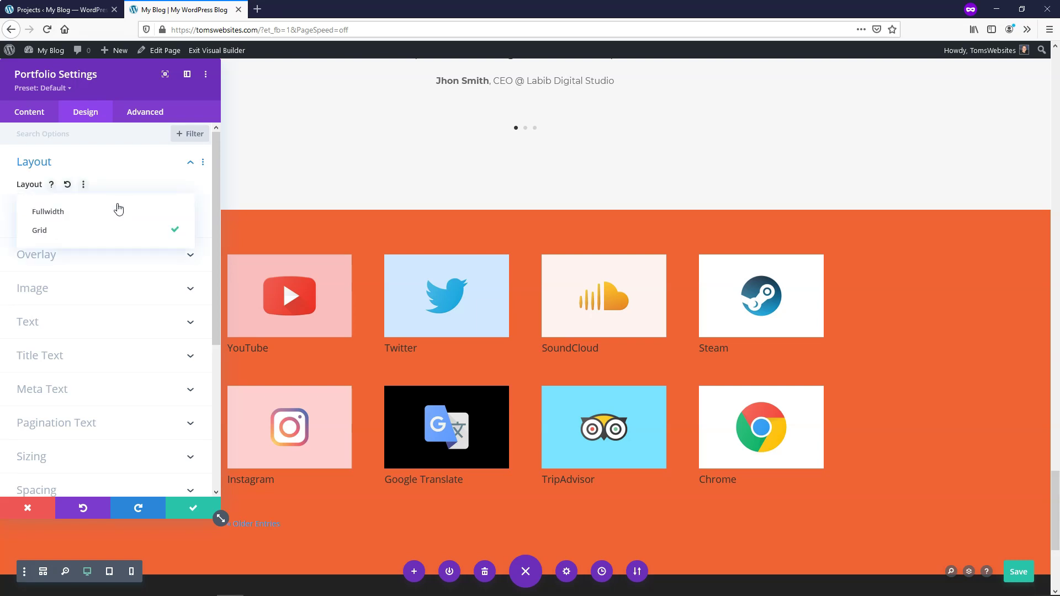
{"action": "left_click", "coordinate": [95, 216]}
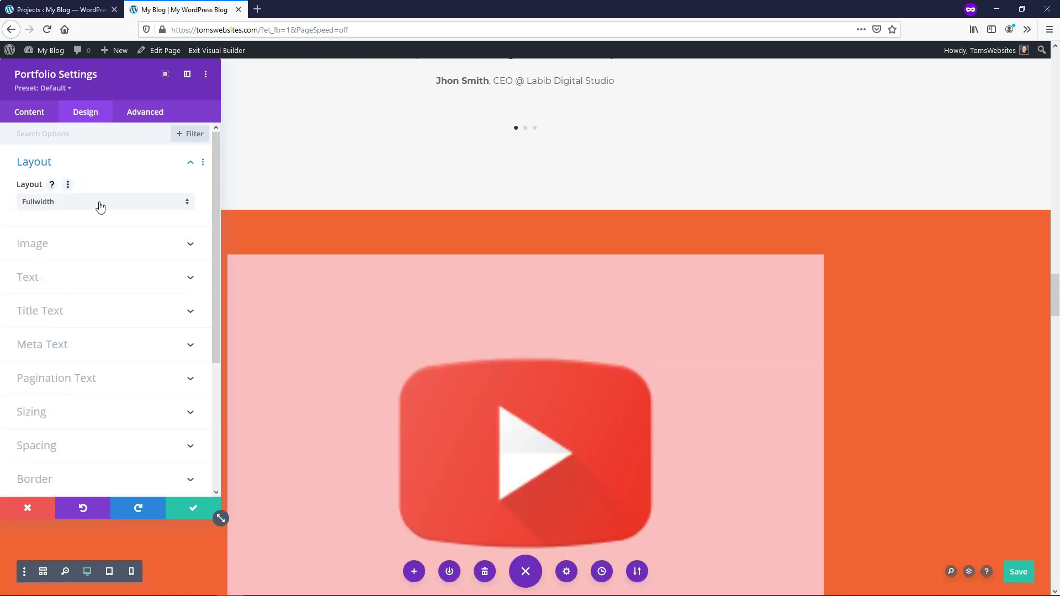
{"action": "left_click", "coordinate": [100, 207]}
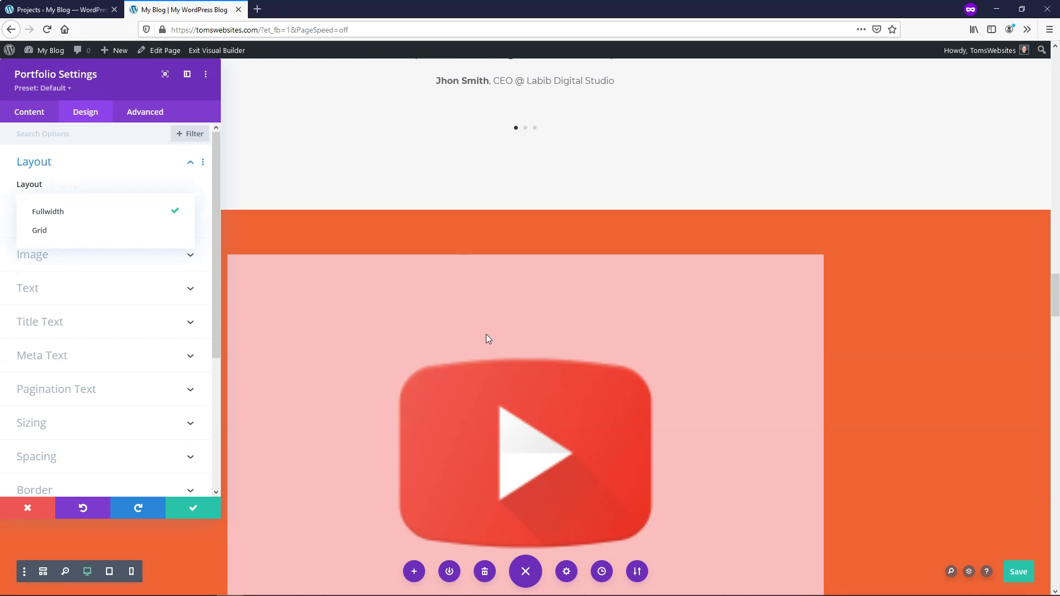
{"action": "left_click", "coordinate": [58, 230]}
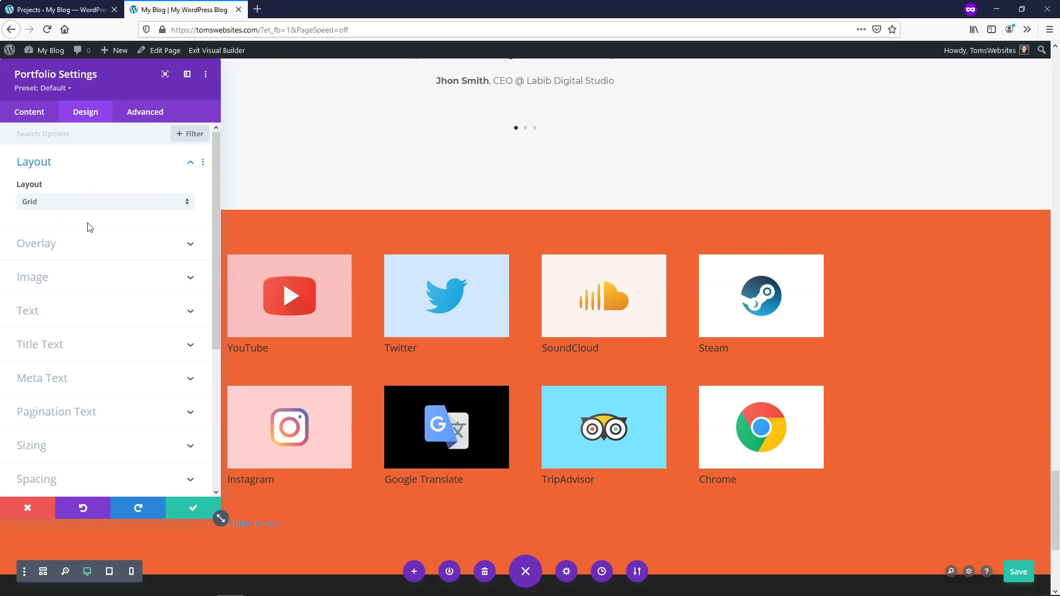
Set the zoom icon color of the portfolio's hover overlay to the dark orange #c94900
{"action": "left_click", "coordinate": [93, 251]}
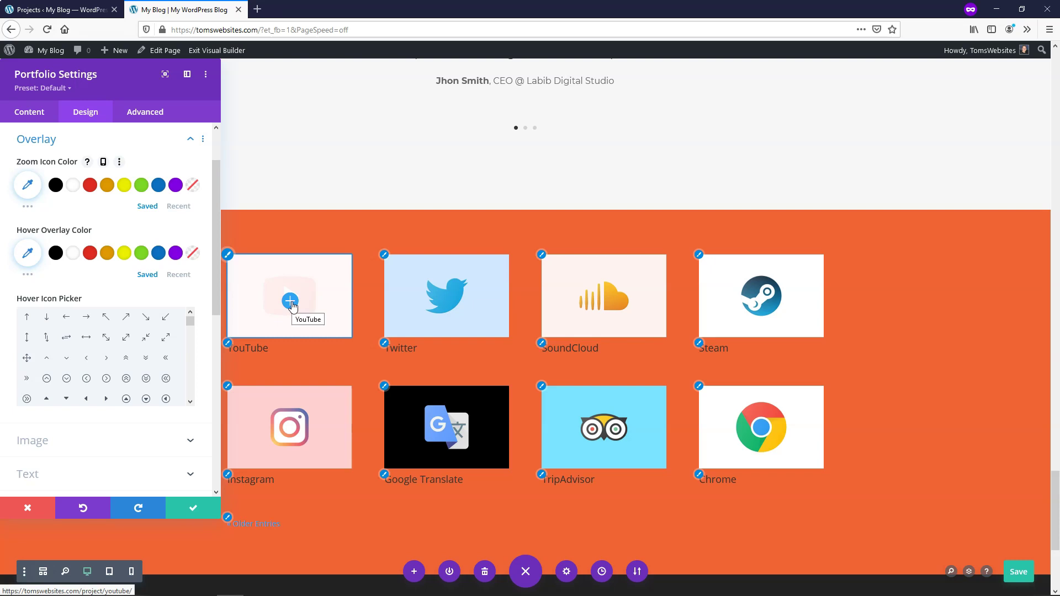
{"action": "left_click", "coordinate": [107, 186]}
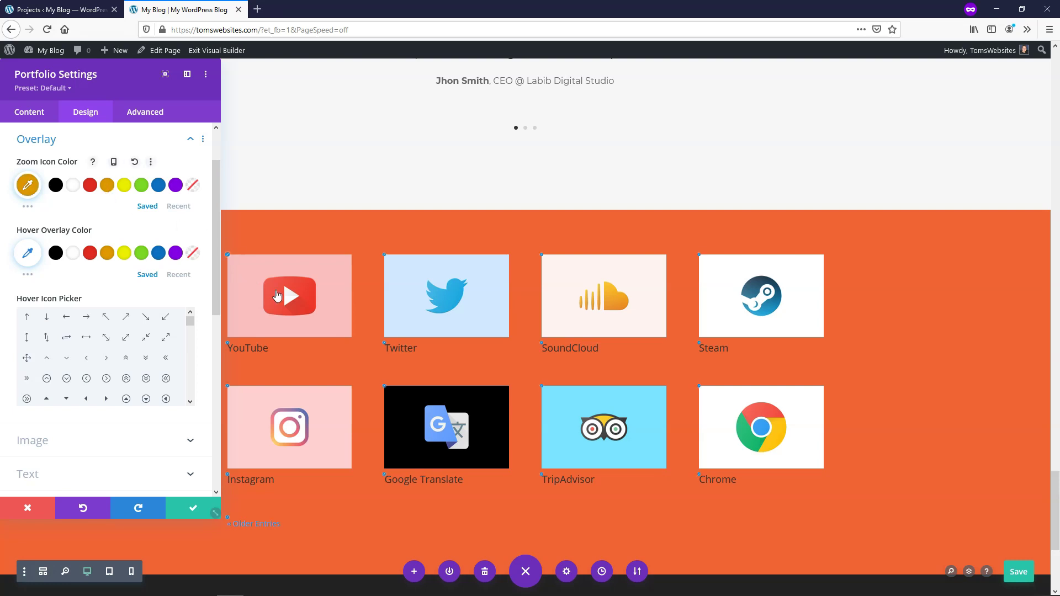
{"action": "left_click", "coordinate": [28, 188]}
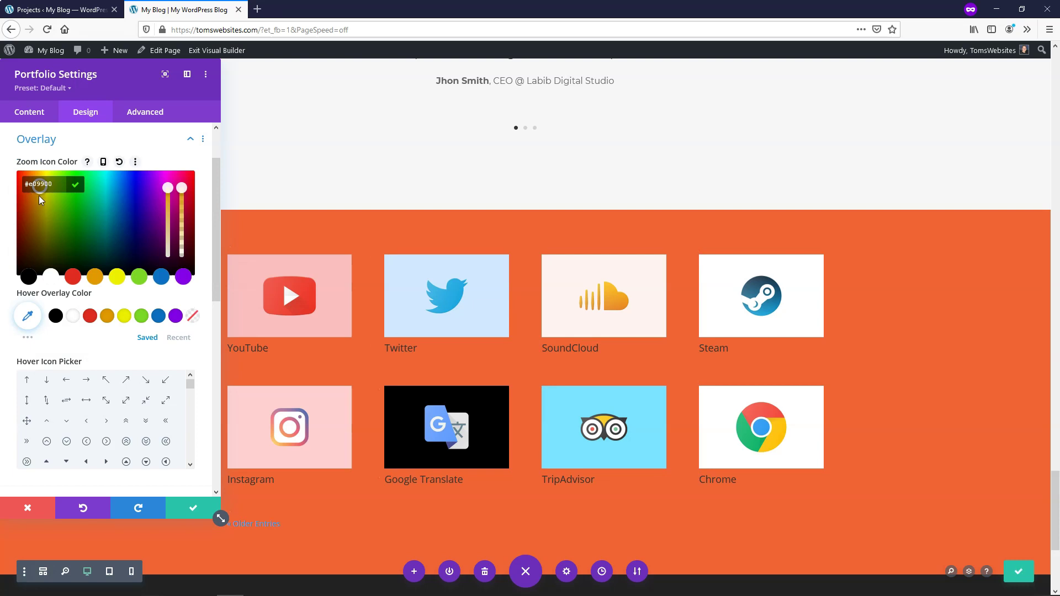
{"action": "left_click", "coordinate": [27, 193]}
{"action": "left_click_drag", "start_coordinate": [26, 192], "coordinate": [30, 196]}
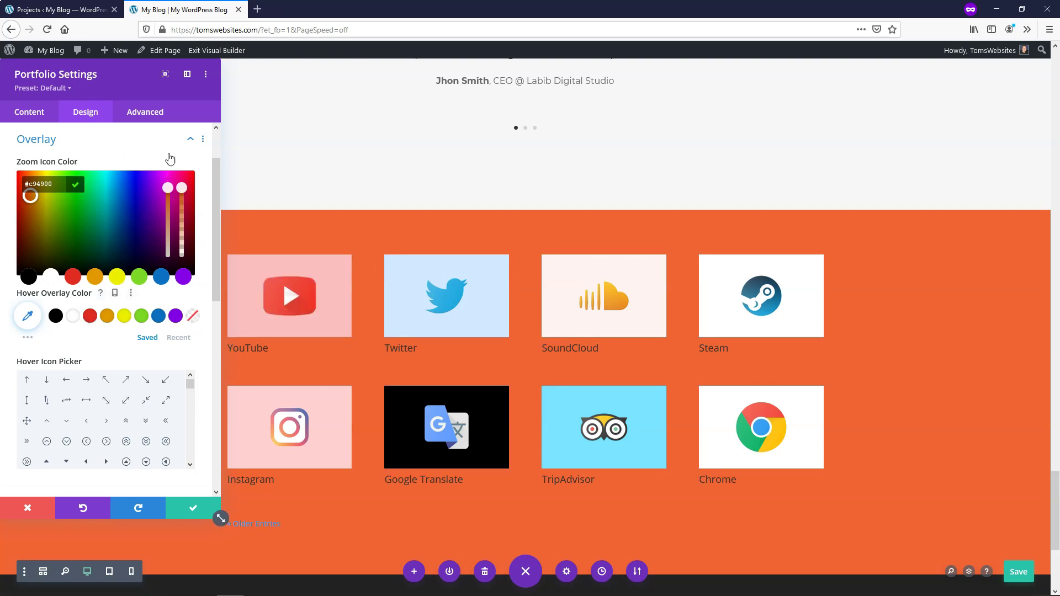
{"action": "left_click", "coordinate": [186, 140]}
{"action": "left_click", "coordinate": [80, 139]}
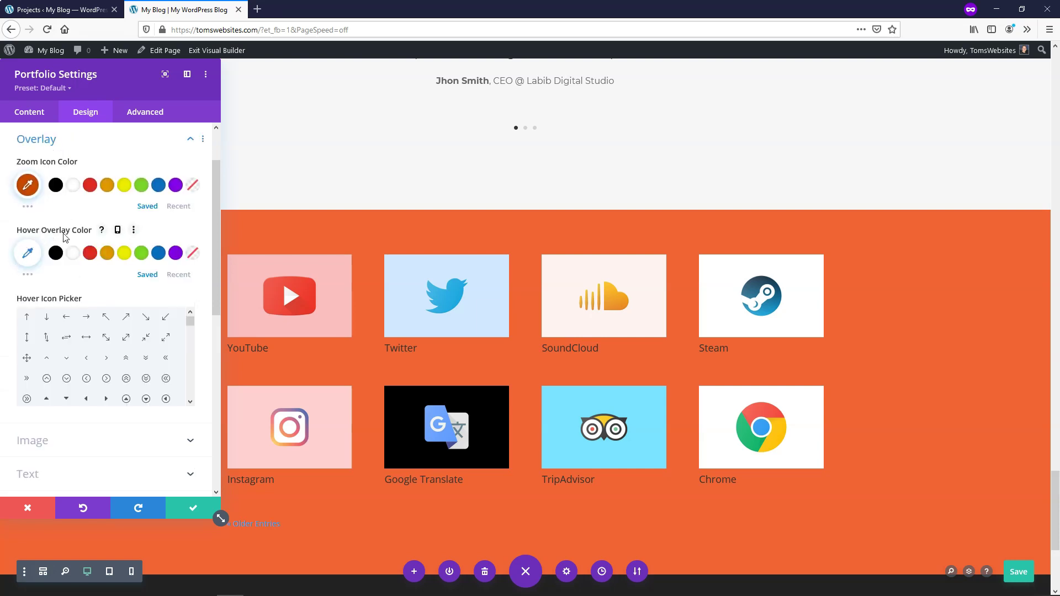
Set the portfolio's hover overlay color to the semi-transparent dark grey rgba(45,45,45,0.35) and save the page
{"action": "left_click", "coordinate": [27, 254]}
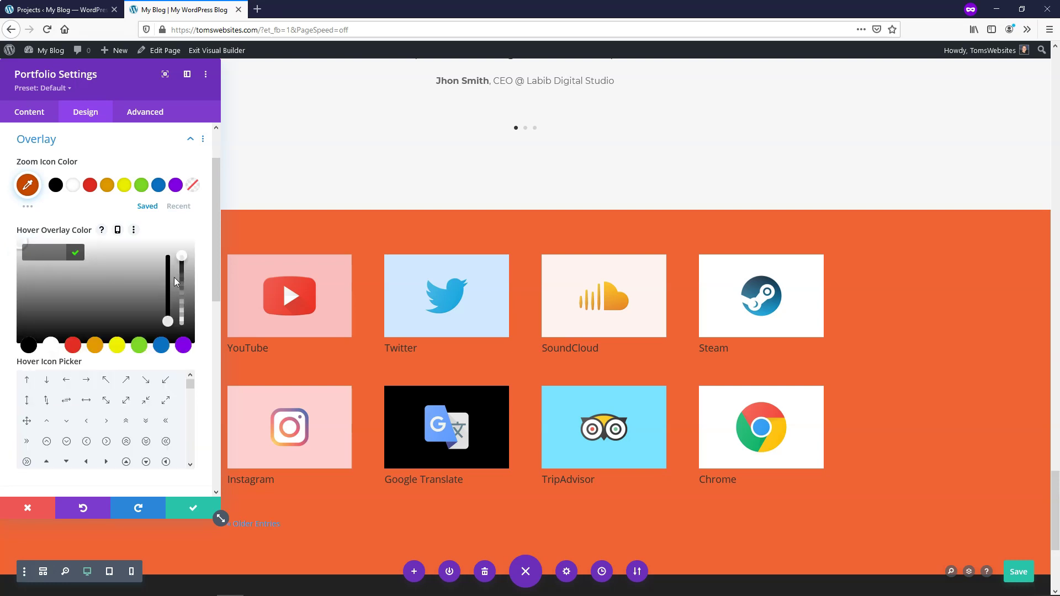
{"action": "left_click_drag", "start_coordinate": [181, 256], "coordinate": [182, 307]}
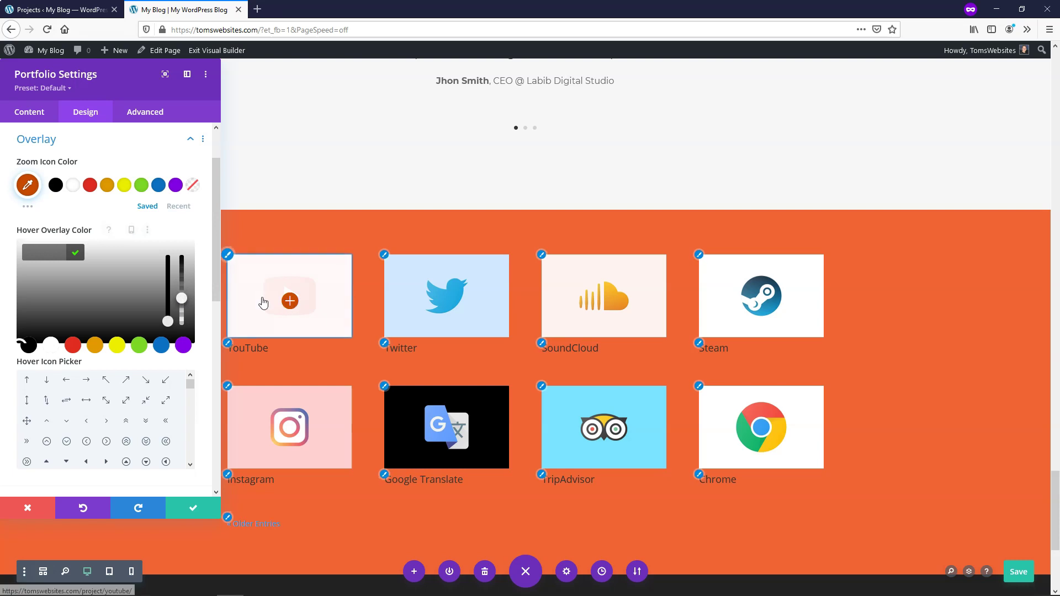
{"action": "left_click_drag", "start_coordinate": [25, 313], "coordinate": [22, 328]}
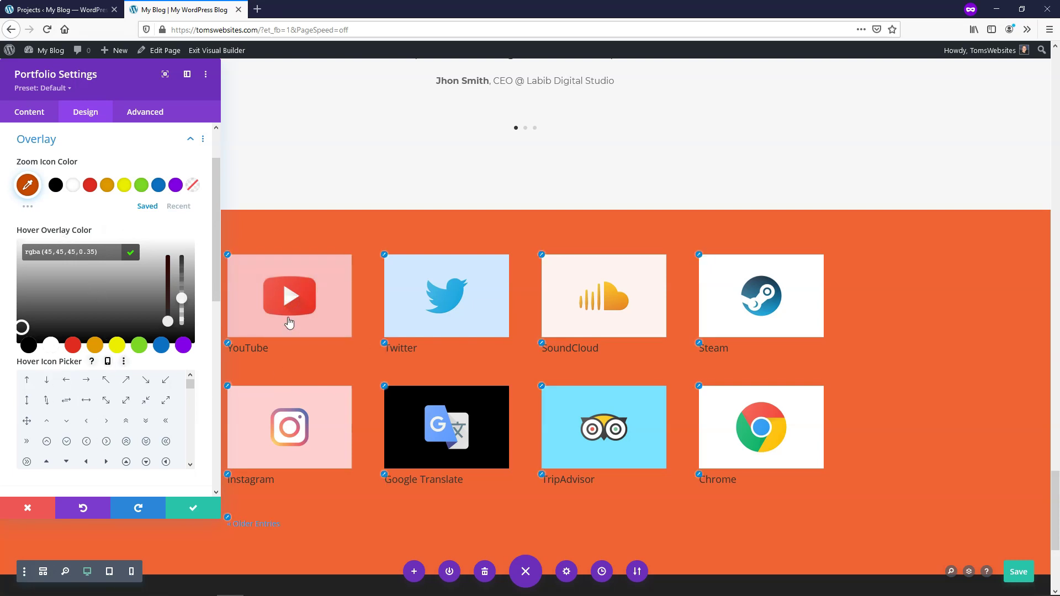
{"action": "scroll", "coordinate": [108, 418], "scroll_direction": "down", "scroll_amount": 5}
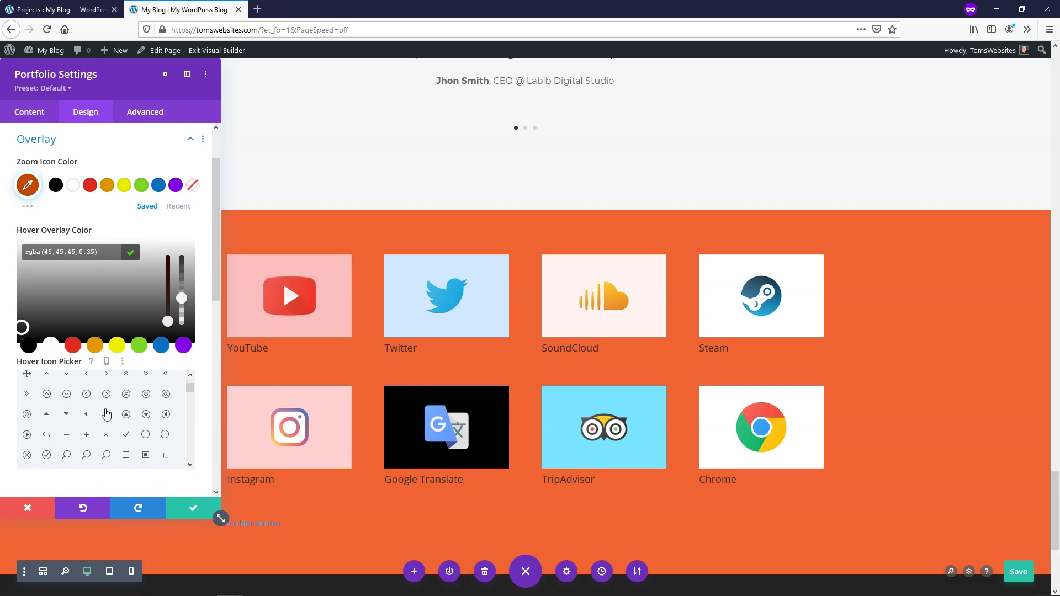
{"action": "key", "text": "ctrl+s"}
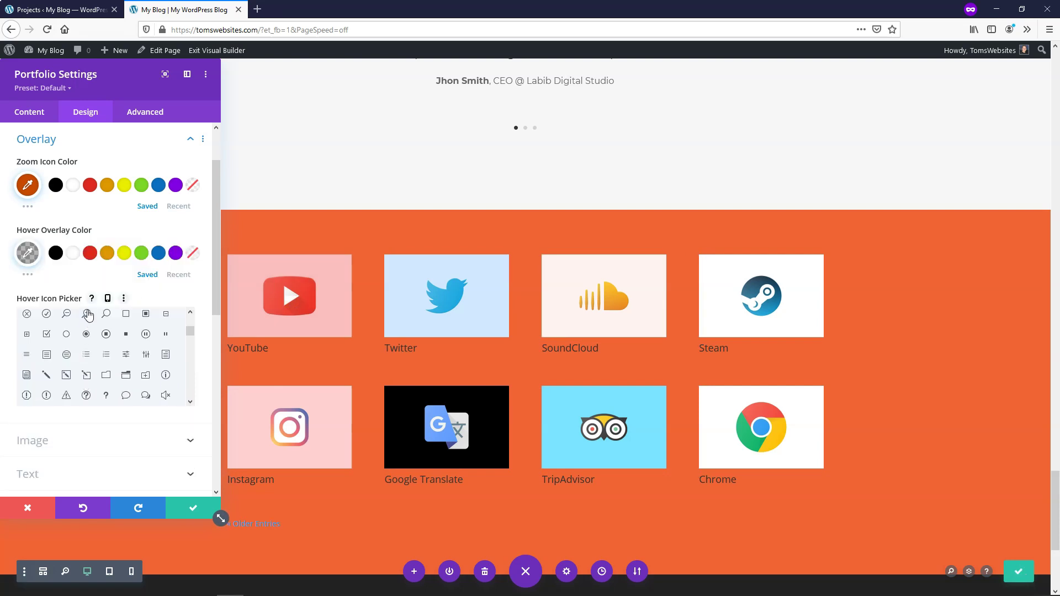
Choose the magnifier with a plus sign as the hover icon and close the overlay options
{"action": "left_click", "coordinate": [87, 315]}
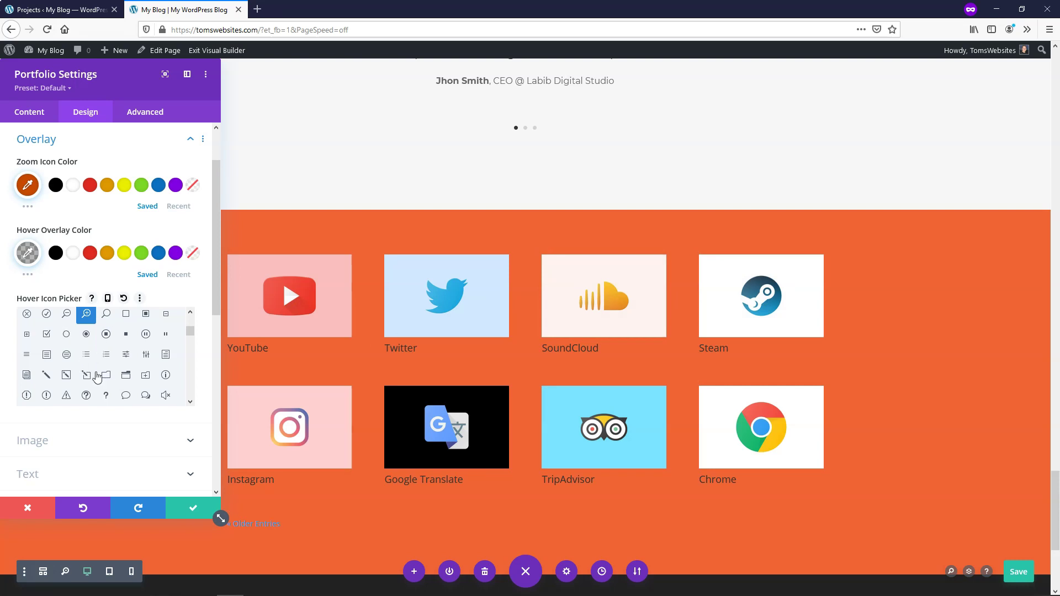
{"action": "scroll", "coordinate": [115, 365], "scroll_direction": "down", "scroll_amount": 3}
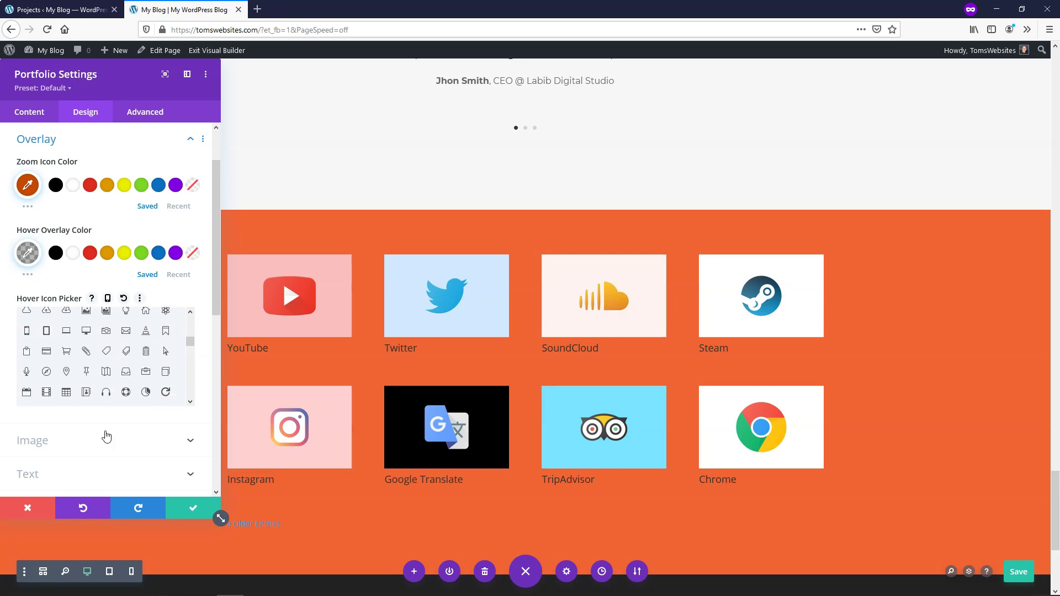
{"action": "left_click", "coordinate": [191, 141]}
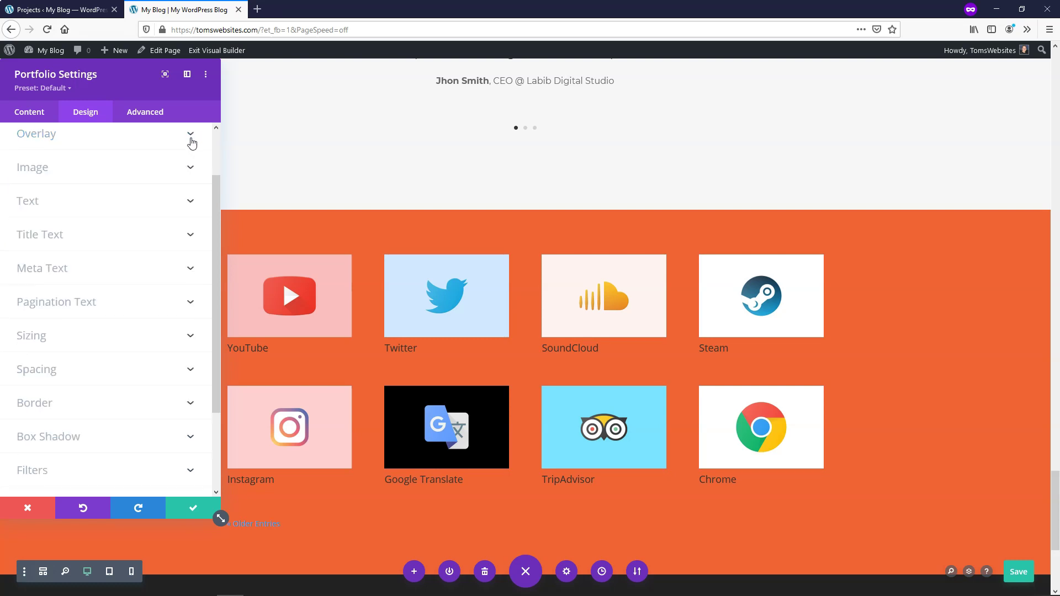
Try 80px rounding on two opposite corners of the portfolio images, and set all four linked corners to 20px
{"action": "left_click", "coordinate": [50, 167]}
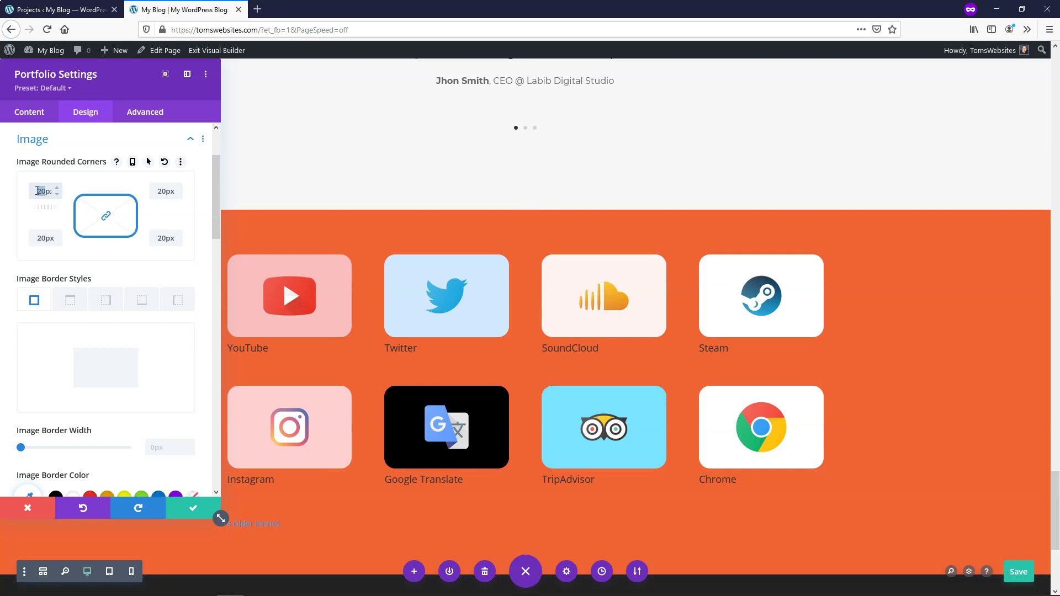
{"action": "type", "text": "0"}
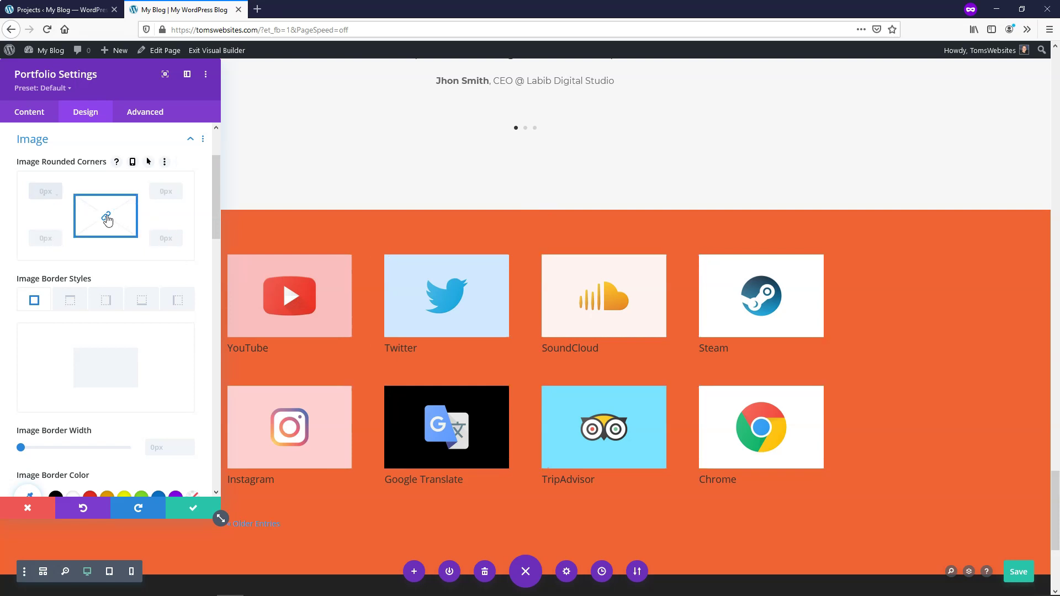
{"action": "left_click", "coordinate": [107, 218]}
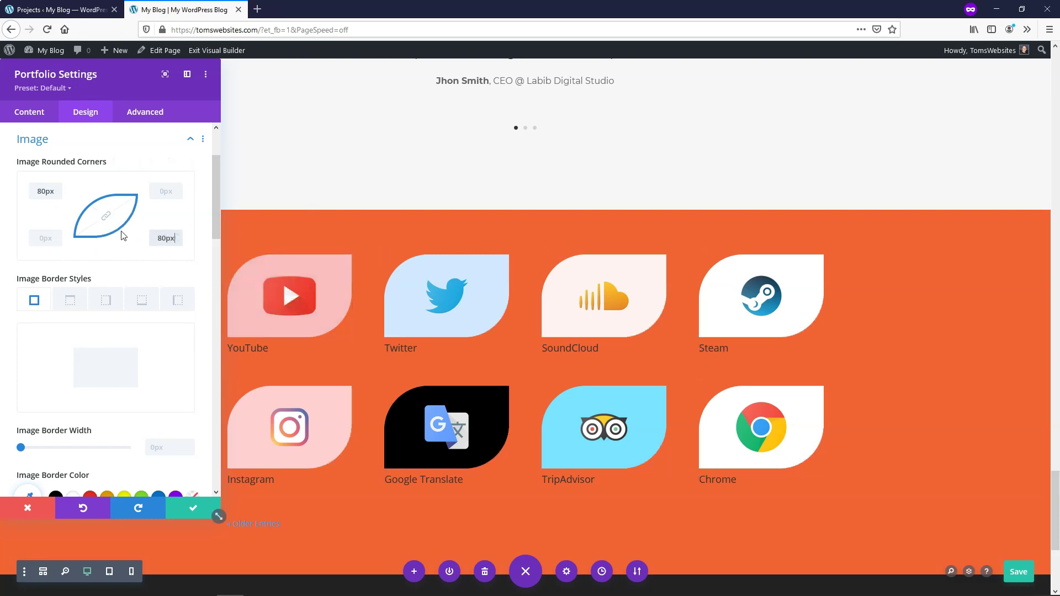
{"action": "left_click_drag", "start_coordinate": [48, 192], "coordinate": [19, 197]}
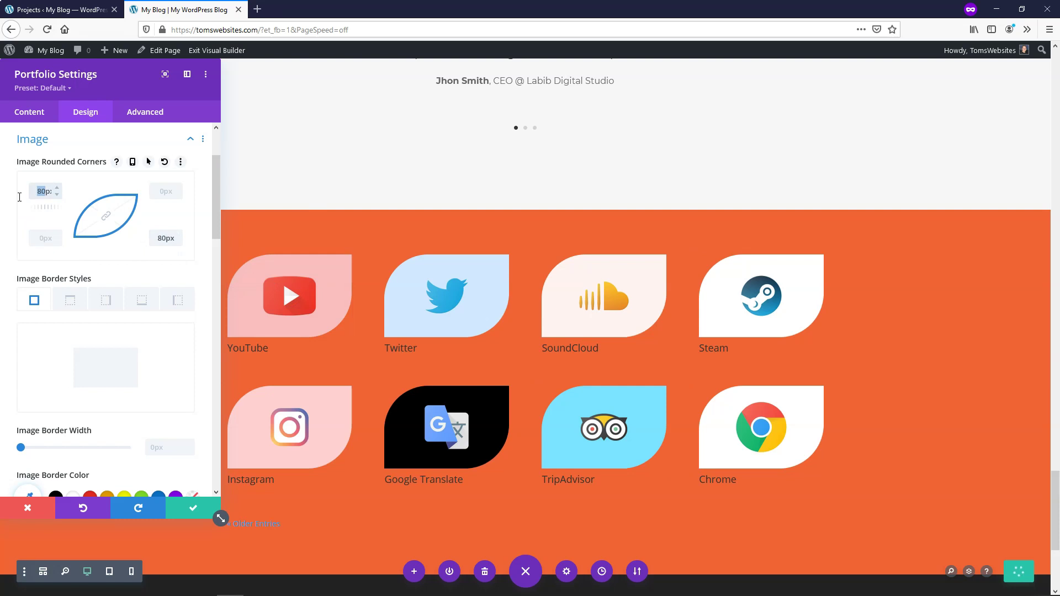
{"action": "type", "text": "20"}
{"action": "left_click", "coordinate": [106, 216]}
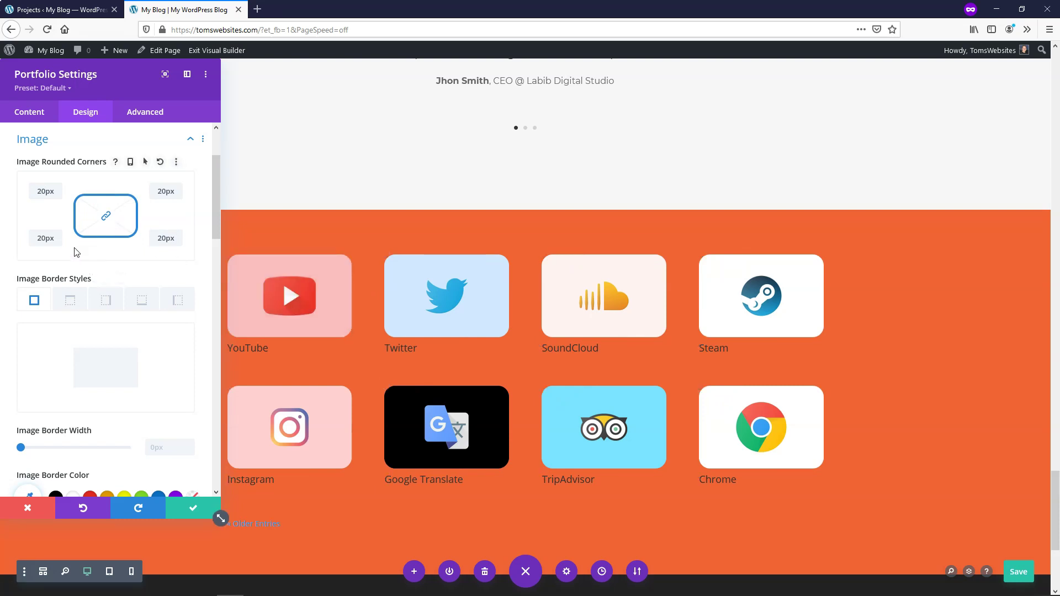
Try a solid border on the portfolio images, first 3px and then 2px wide
{"action": "scroll", "coordinate": [77, 246], "scroll_direction": "down", "scroll_amount": 3}
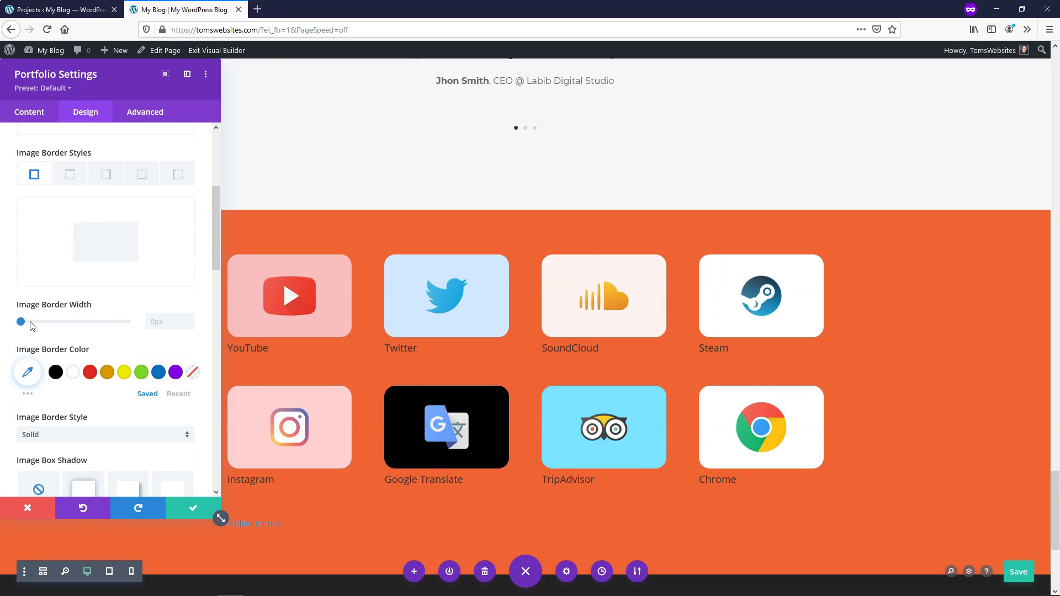
{"action": "left_click_drag", "start_coordinate": [21, 322], "coordinate": [29, 327]}
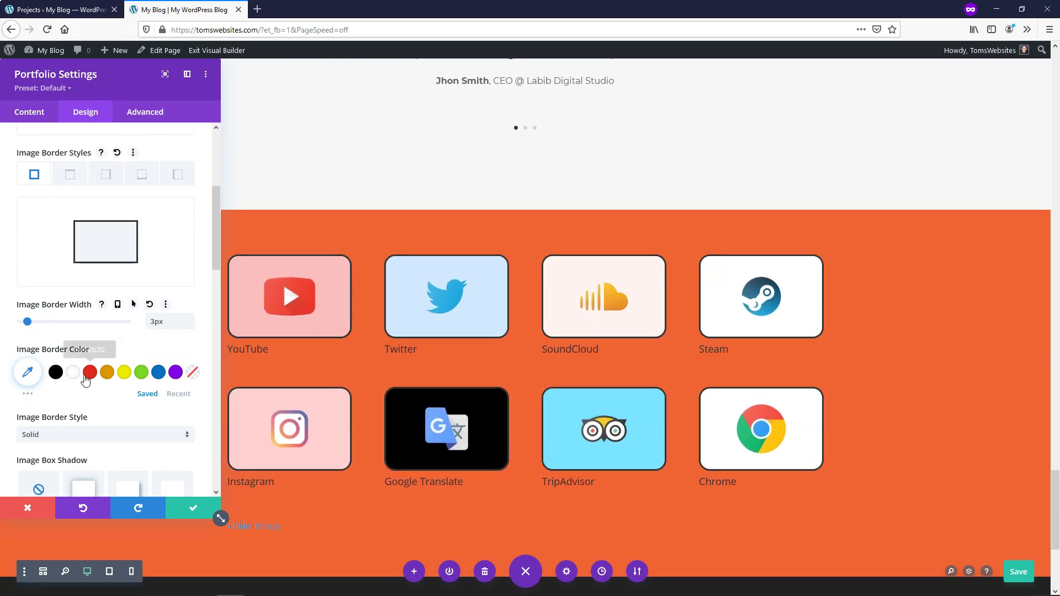
{"action": "left_click_drag", "start_coordinate": [30, 327], "coordinate": [25, 322]}
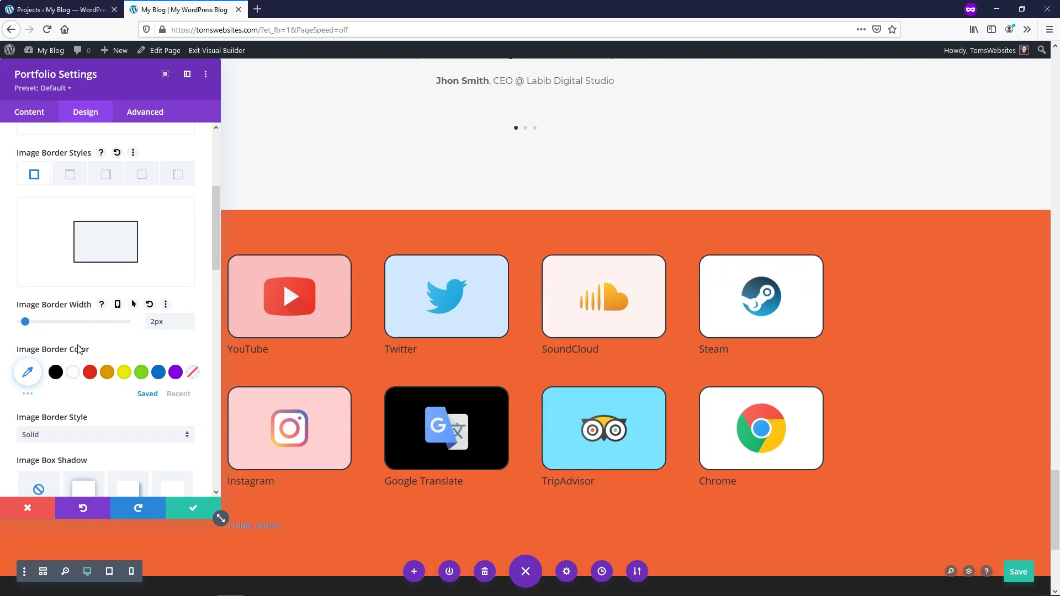
Apply the soft lower-right box shadow preset to the portfolio images and set their border width to 0px
{"action": "scroll", "coordinate": [78, 349], "scroll_direction": "down", "scroll_amount": 3}
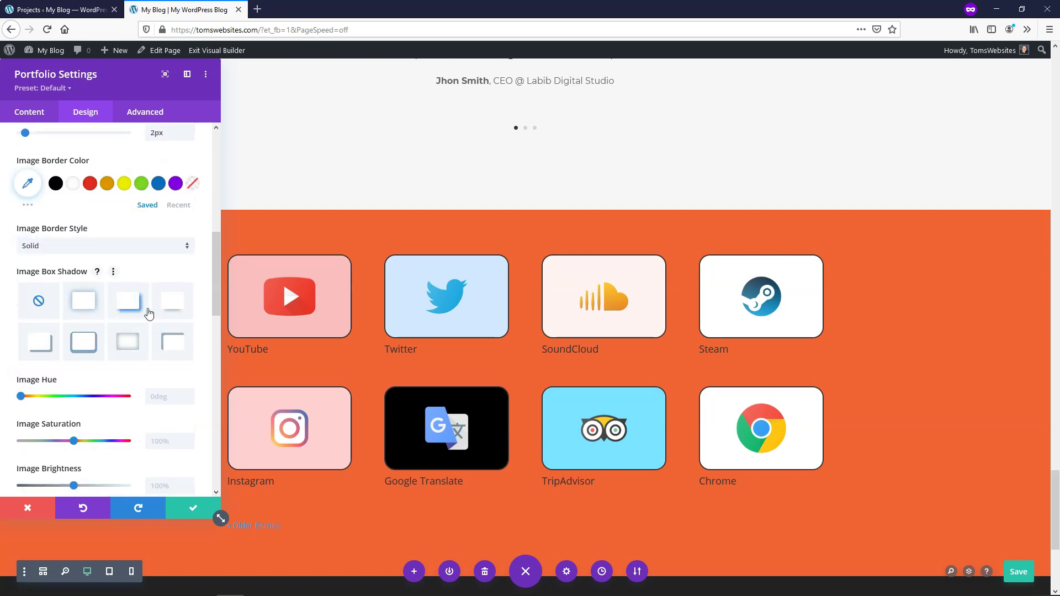
{"action": "left_click", "coordinate": [126, 311]}
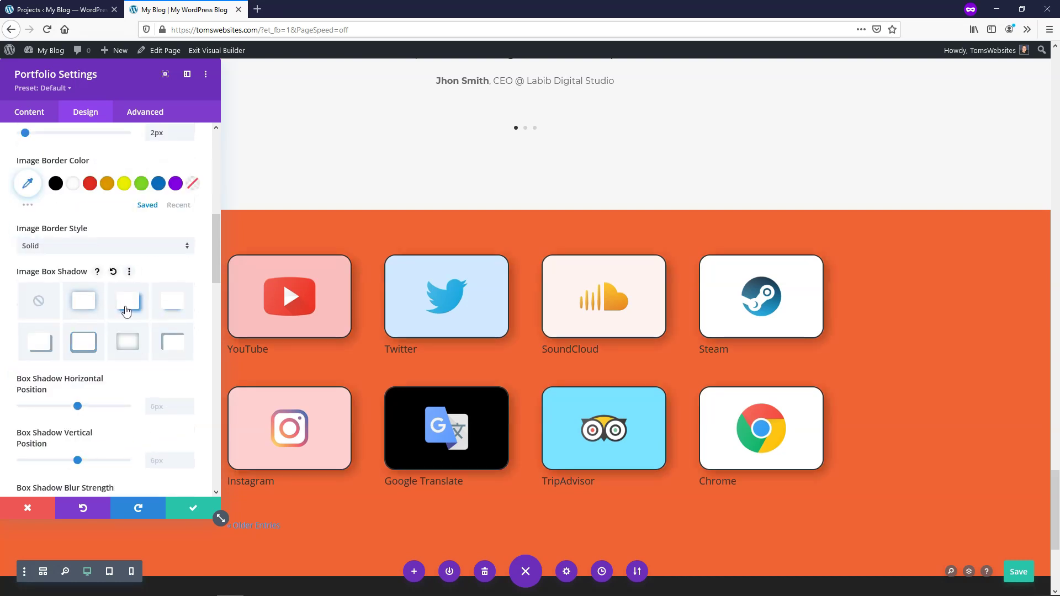
{"action": "scroll", "coordinate": [100, 309], "scroll_direction": "up", "scroll_amount": 2}
{"action": "left_click_drag", "start_coordinate": [25, 259], "coordinate": [18, 261]}
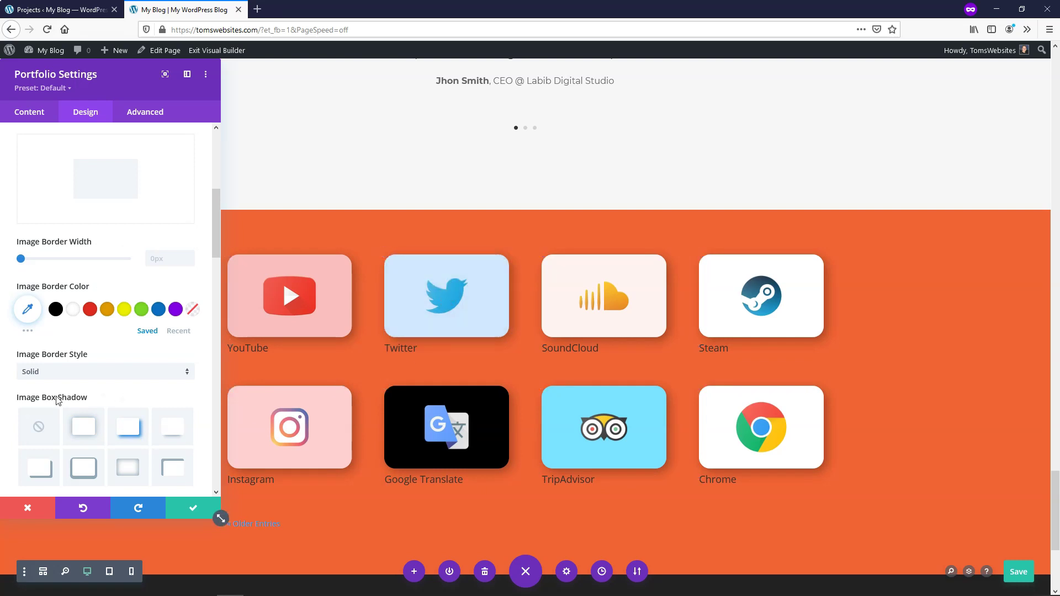
Try box shadow blur strengths of 76px and 46px on the portfolio images and reset the blur to its default
{"action": "scroll", "coordinate": [58, 400], "scroll_direction": "down", "scroll_amount": 5}
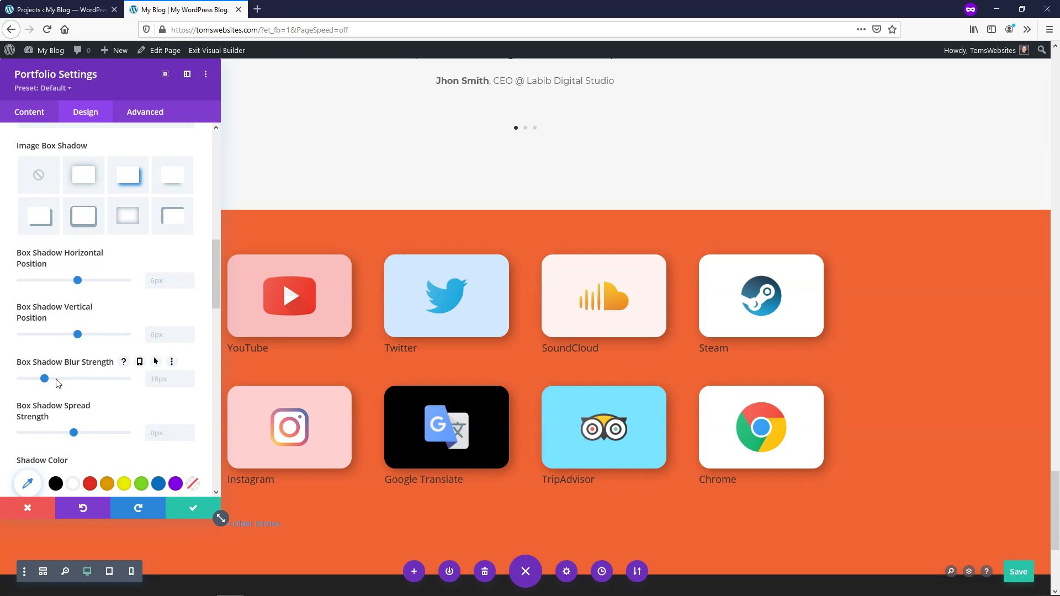
{"action": "left_click_drag", "start_coordinate": [46, 381], "coordinate": [158, 391]}
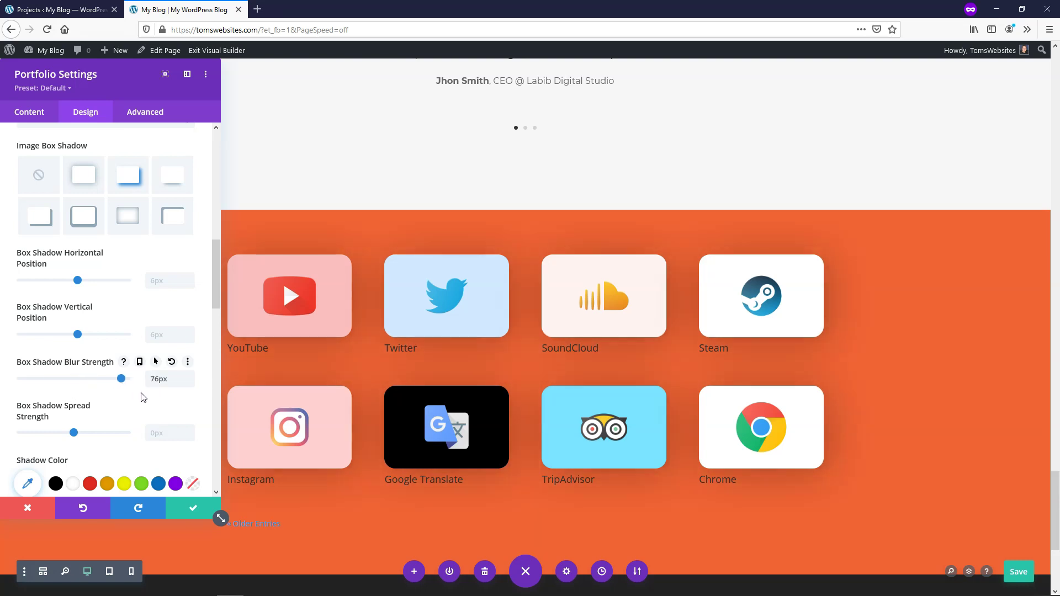
{"action": "left_click_drag", "start_coordinate": [125, 379], "coordinate": [84, 390]}
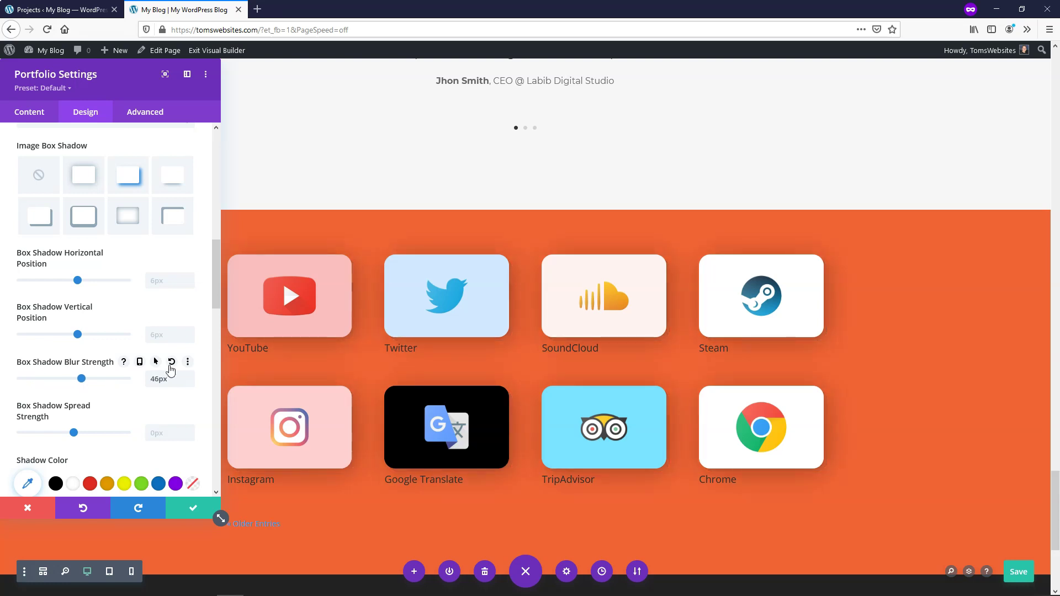
{"action": "left_click", "coordinate": [171, 364]}
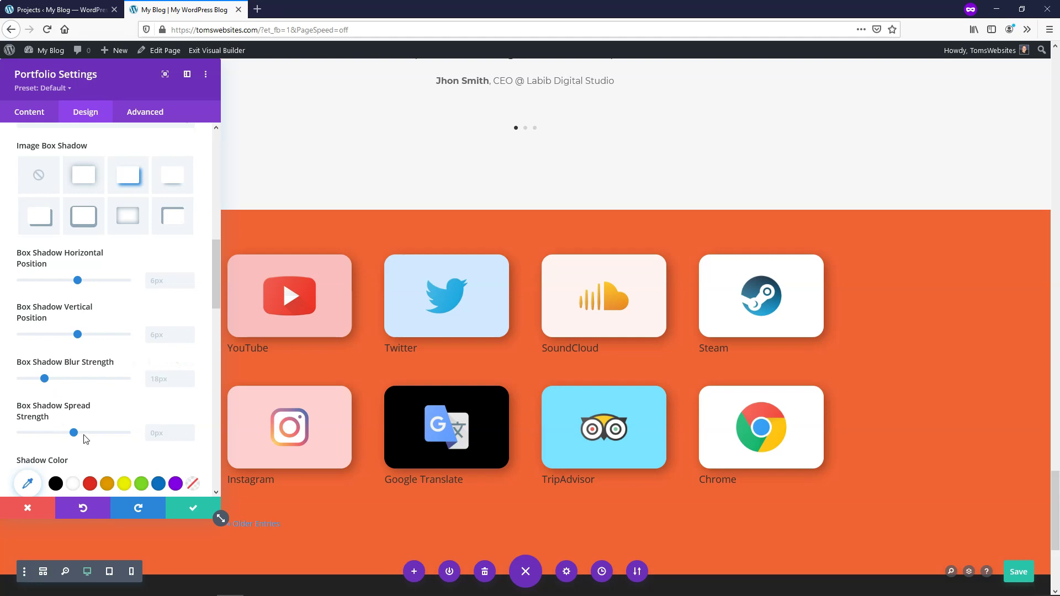
Set the shadow color of the portfolio images to black
{"action": "scroll", "coordinate": [86, 439], "scroll_direction": "down", "scroll_amount": 2}
{"action": "left_click", "coordinate": [56, 422]}
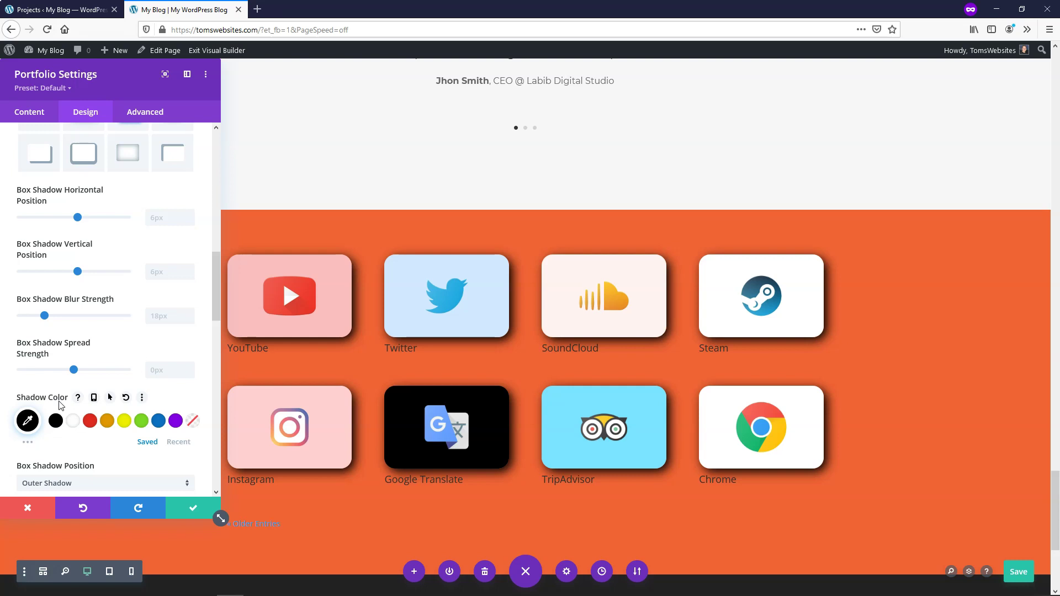
{"action": "scroll", "coordinate": [71, 315], "scroll_direction": "down", "scroll_amount": 5}
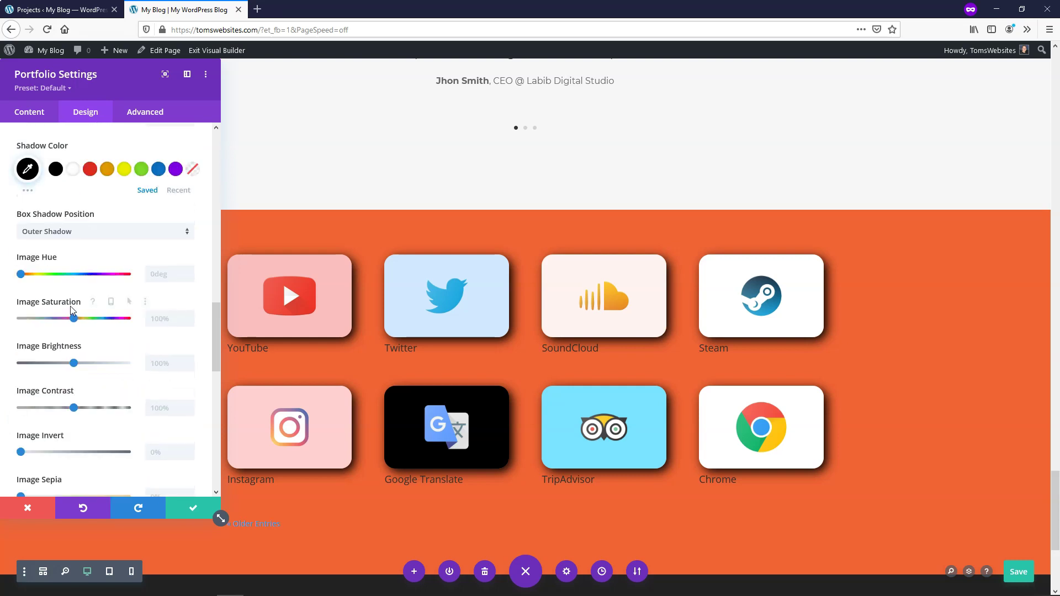
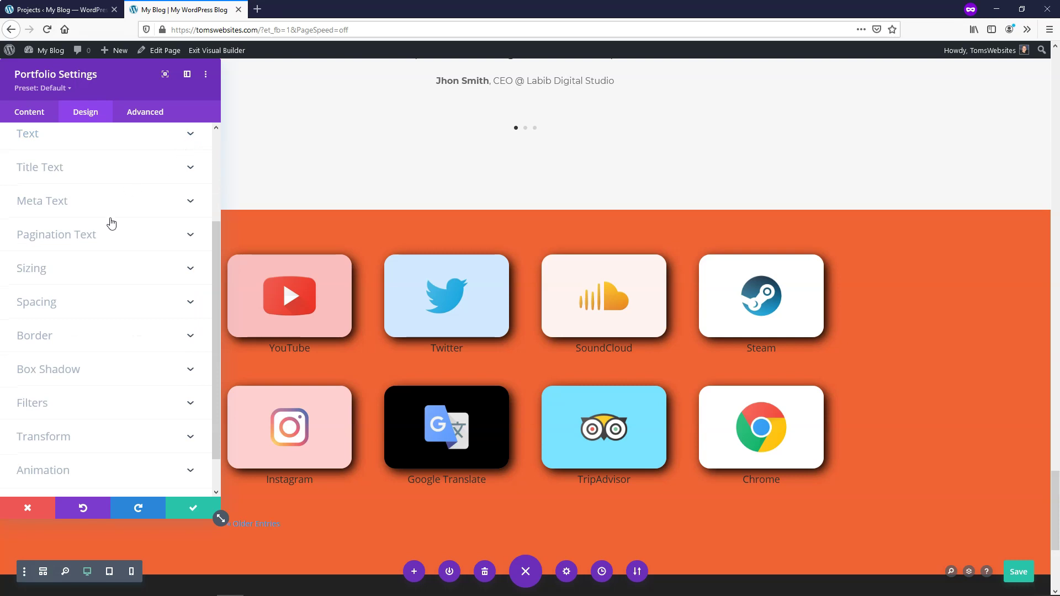
Set the portfolio's title text to Bold weight and white color
{"action": "left_click", "coordinate": [54, 169]}
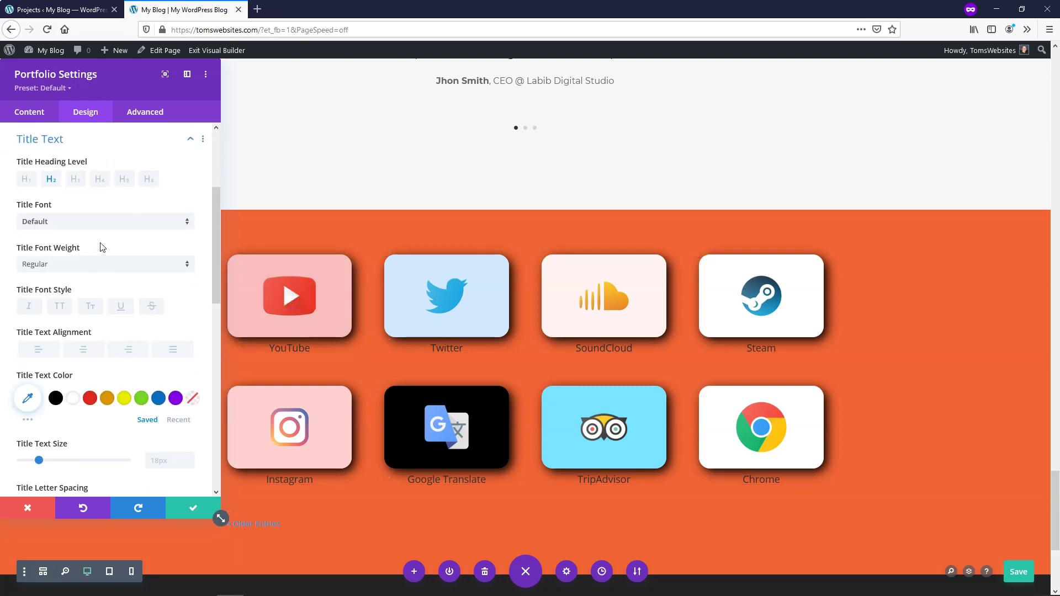
{"action": "left_click", "coordinate": [108, 265]}
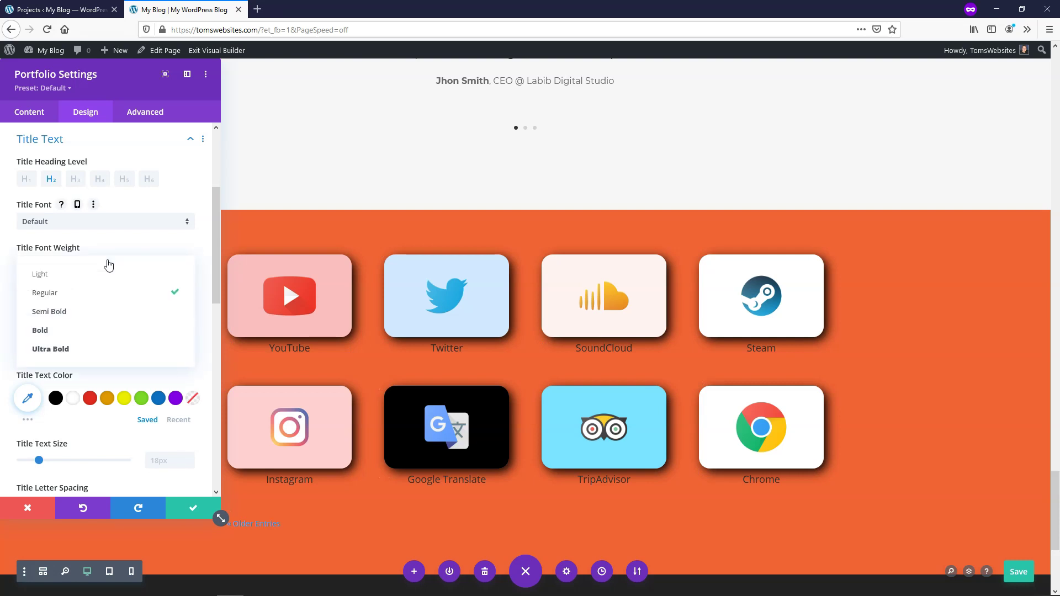
{"action": "left_click", "coordinate": [78, 330]}
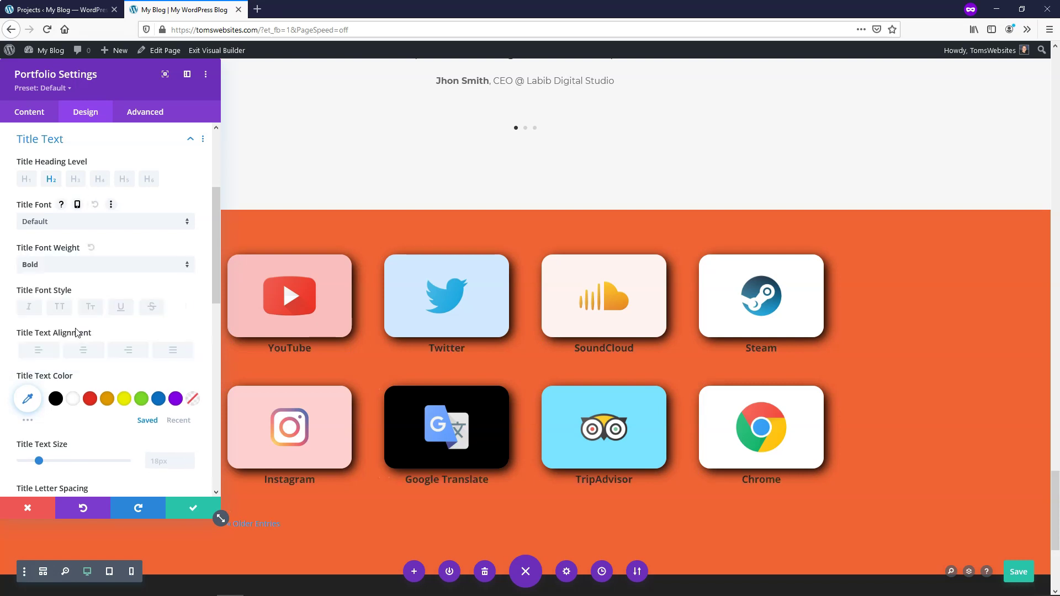
{"action": "left_click", "coordinate": [73, 398]}
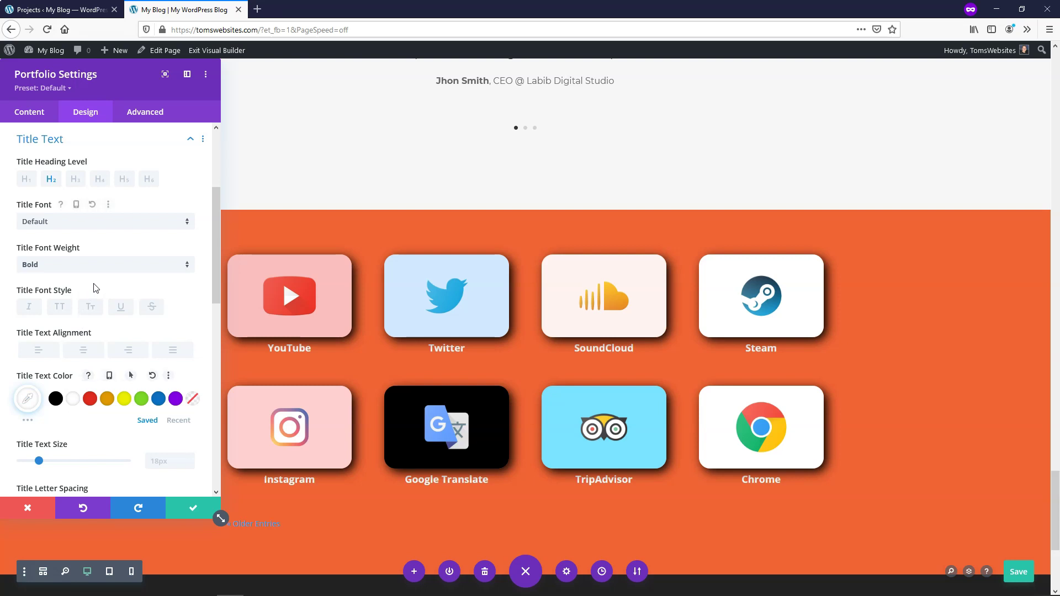
Set the portfolio's title text size to 22px and apply the soft lower-right text shadow preset after comparing the alternatives
{"action": "scroll", "coordinate": [95, 287], "scroll_direction": "down", "scroll_amount": 6}
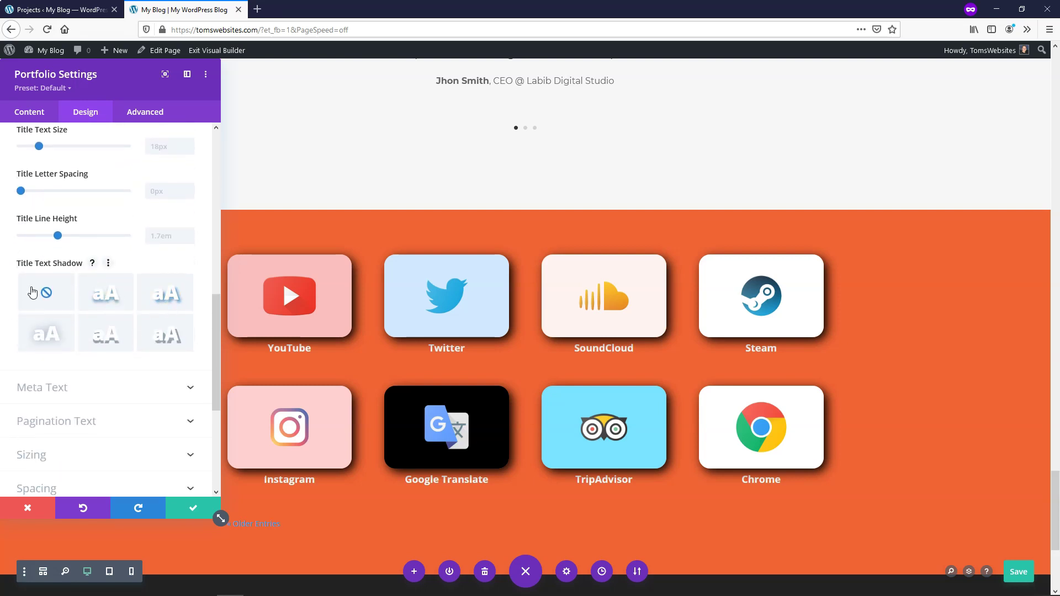
{"action": "scroll", "coordinate": [109, 256], "scroll_direction": "up", "scroll_amount": 1}
{"action": "scroll", "coordinate": [109, 257], "scroll_direction": "up", "scroll_amount": 1}
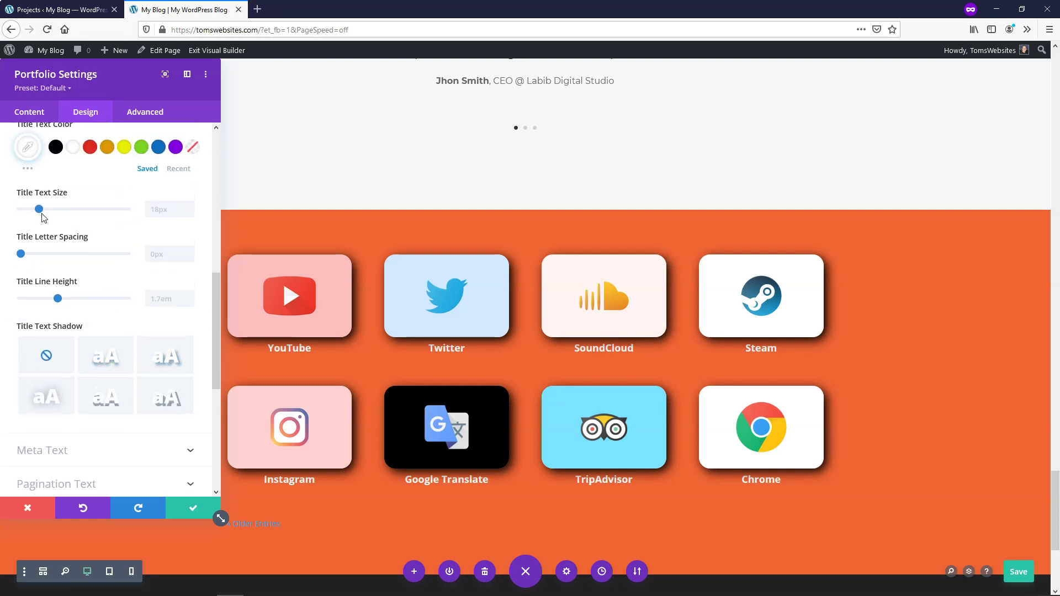
{"action": "mouse_move", "coordinate": [39, 209]}
{"action": "left_mouse_down"}
{"action": "mouse_move", "coordinate": [53, 210]}
{"action": "mouse_move", "coordinate": [43, 210]}
{"action": "left_mouse_up"}
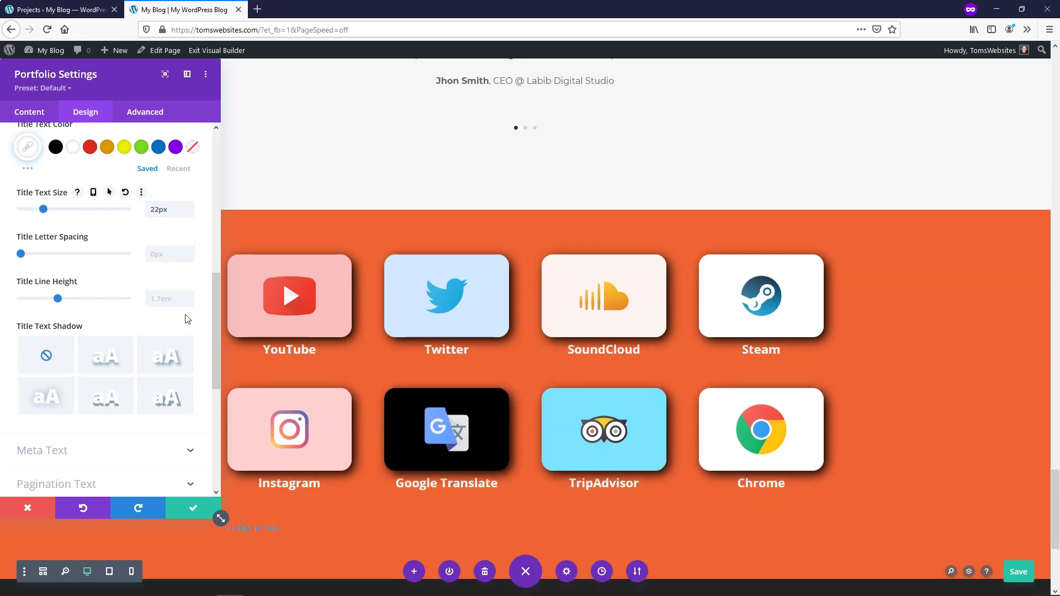
{"action": "left_click", "coordinate": [168, 362]}
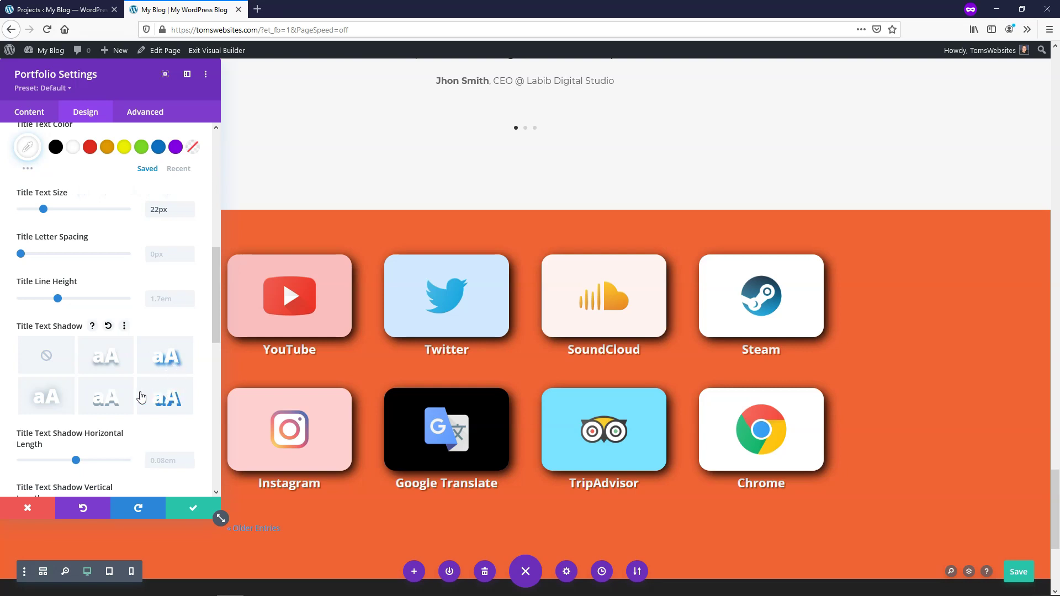
{"action": "left_click", "coordinate": [115, 369]}
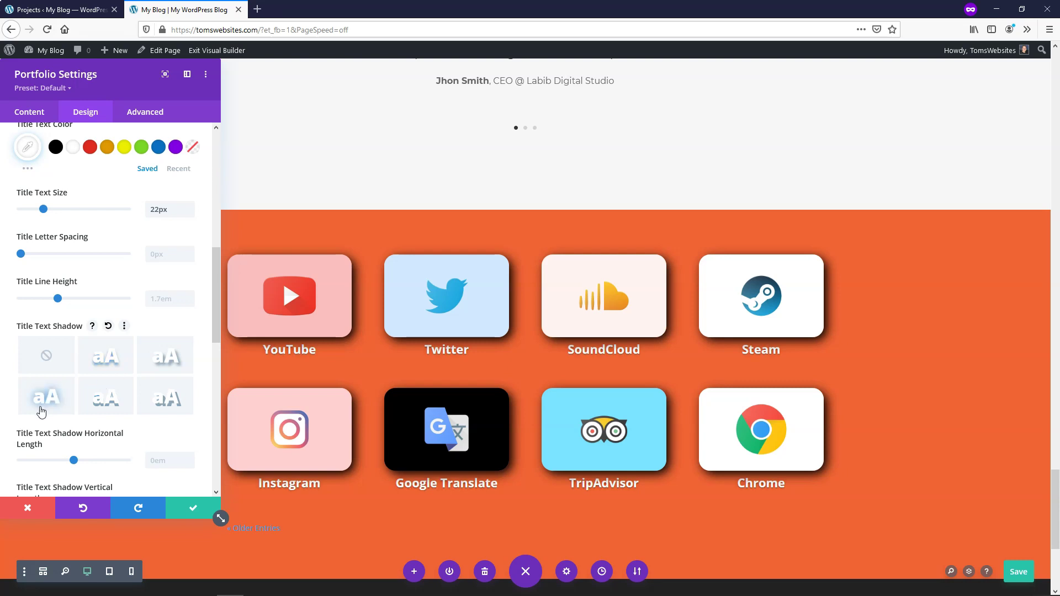
{"action": "left_click", "coordinate": [169, 364]}
Reduce the portfolio's title text size to 20px and set the title line height to 2em
{"action": "left_click", "coordinate": [187, 214]}
{"action": "left_click", "coordinate": [188, 214]}
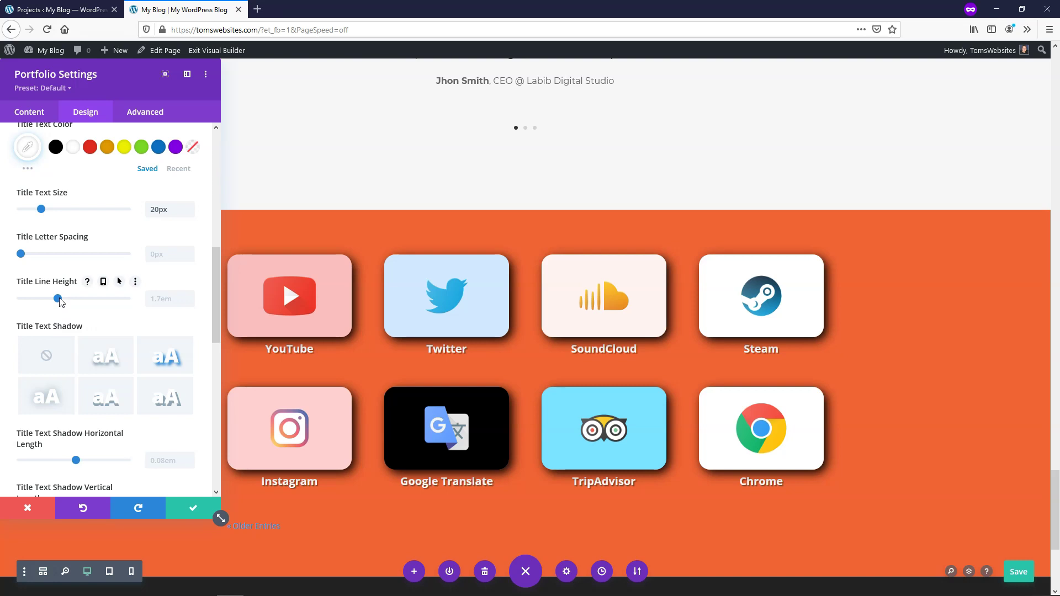
{"action": "mouse_move", "coordinate": [57, 299]}
{"action": "left_mouse_down"}
{"action": "mouse_move", "coordinate": [87, 300]}
{"action": "mouse_move", "coordinate": [52, 301]}
{"action": "mouse_move", "coordinate": [74, 303]}
{"action": "left_mouse_up"}
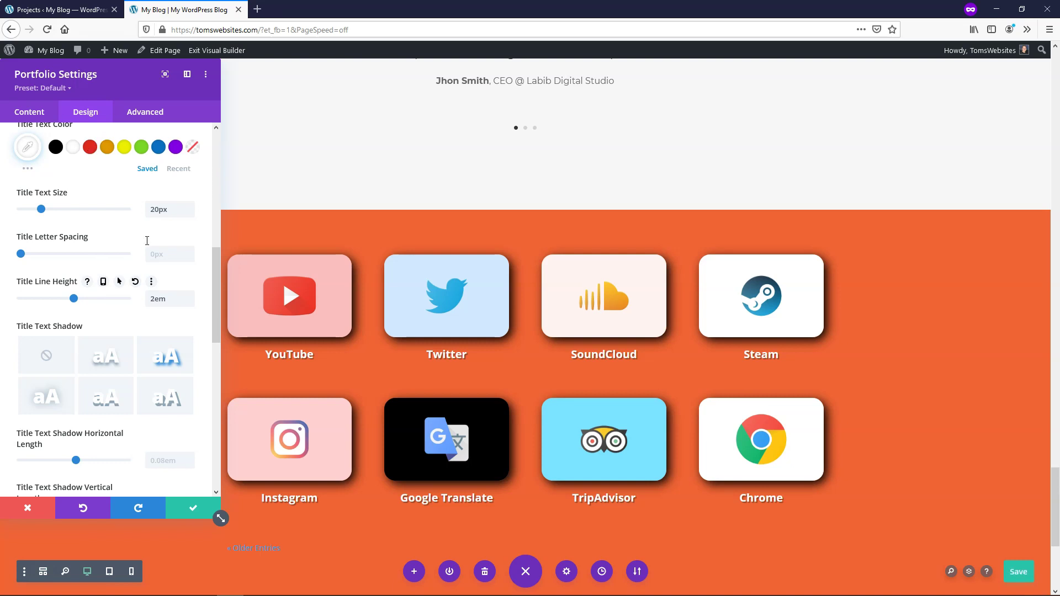
{"action": "scroll", "coordinate": [176, 218], "scroll_direction": "up", "scroll_amount": 10}
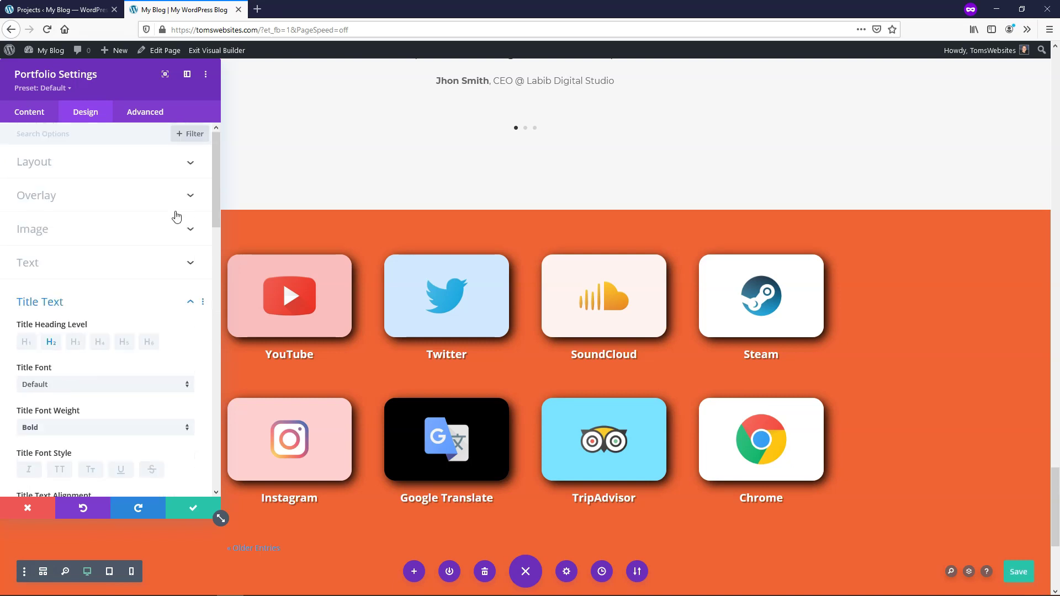
{"action": "left_click", "coordinate": [189, 305]}
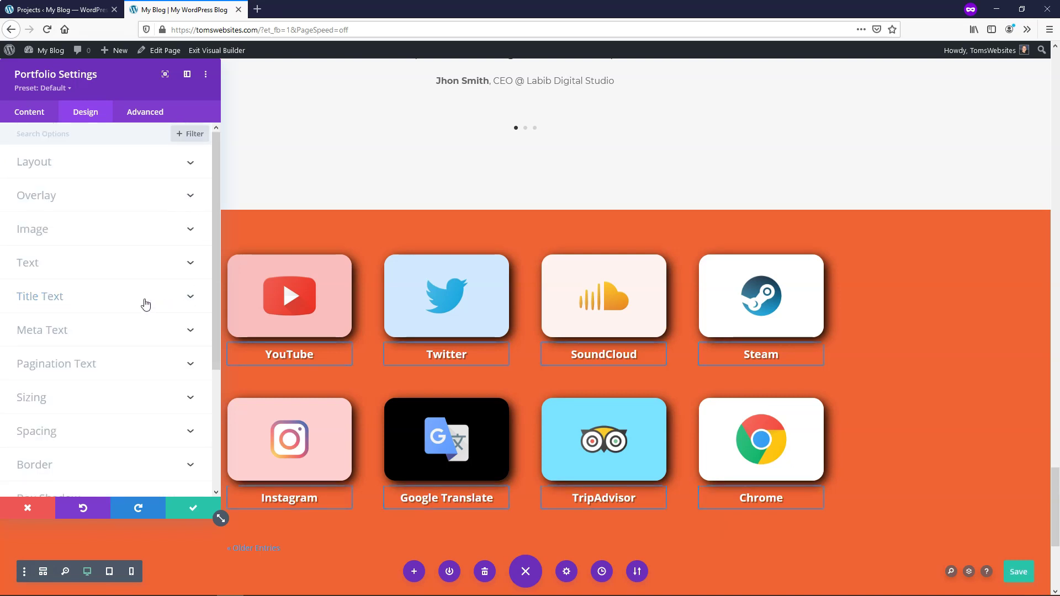
Set the portfolio module's width to 80% and its module alignment to center
{"action": "left_click", "coordinate": [85, 406]}
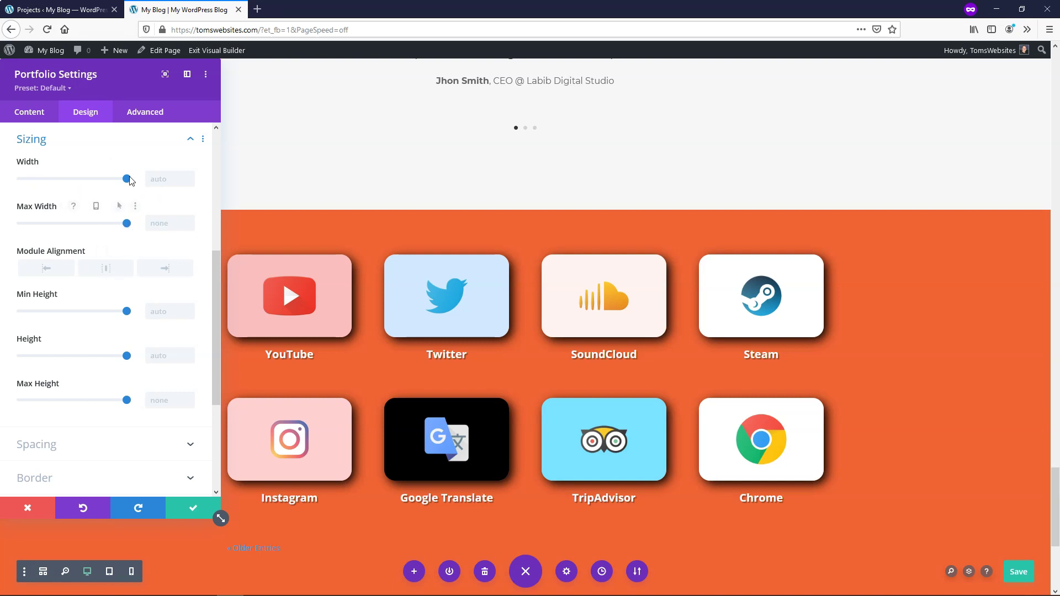
{"action": "mouse_move", "coordinate": [118, 180]}
{"action": "left_mouse_down"}
{"action": "mouse_move", "coordinate": [83, 180]}
{"action": "mouse_move", "coordinate": [106, 184]}
{"action": "left_mouse_up"}
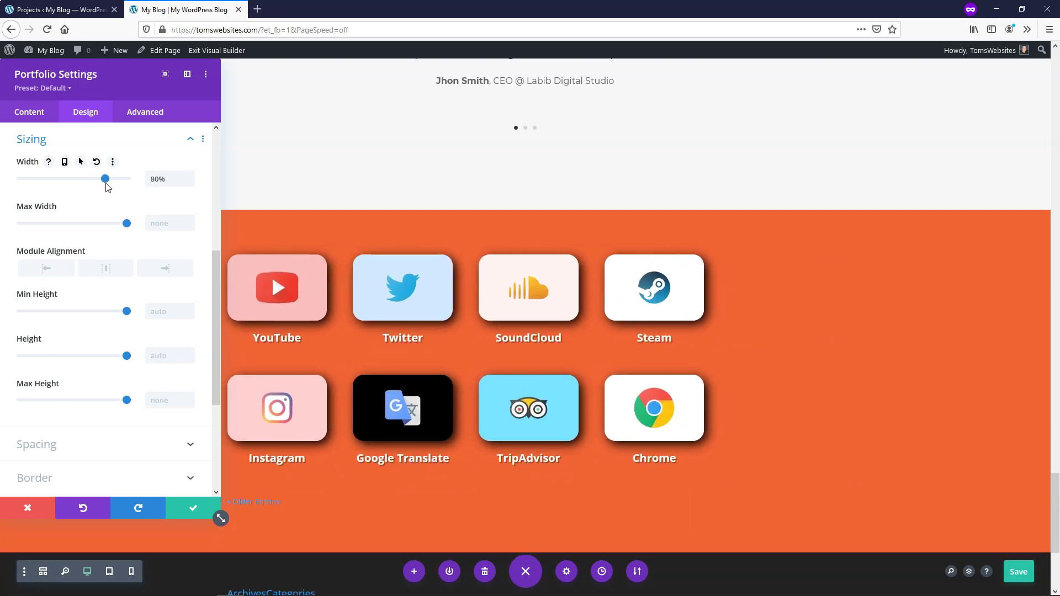
{"action": "left_click", "coordinate": [102, 272]}
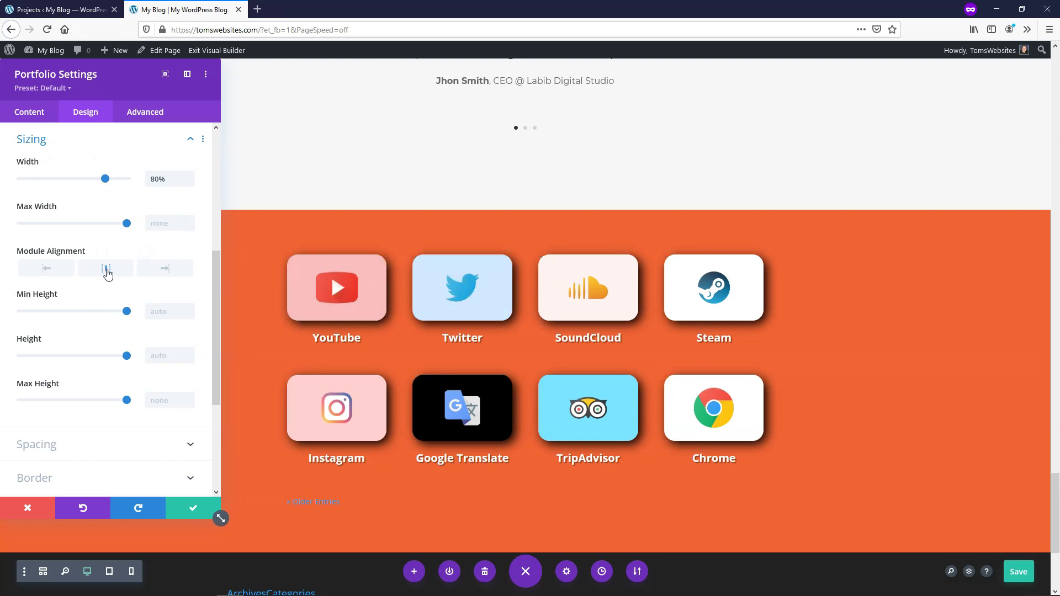
Set the portfolio module's width to 100%
{"action": "mouse_move", "coordinate": [106, 180]}
{"action": "left_mouse_down"}
{"action": "mouse_move", "coordinate": [156, 191]}
{"action": "mouse_move", "coordinate": [106, 178]}
{"action": "left_mouse_up"}
{"action": "left_click_drag", "start_coordinate": [105, 179], "coordinate": [140, 188]}
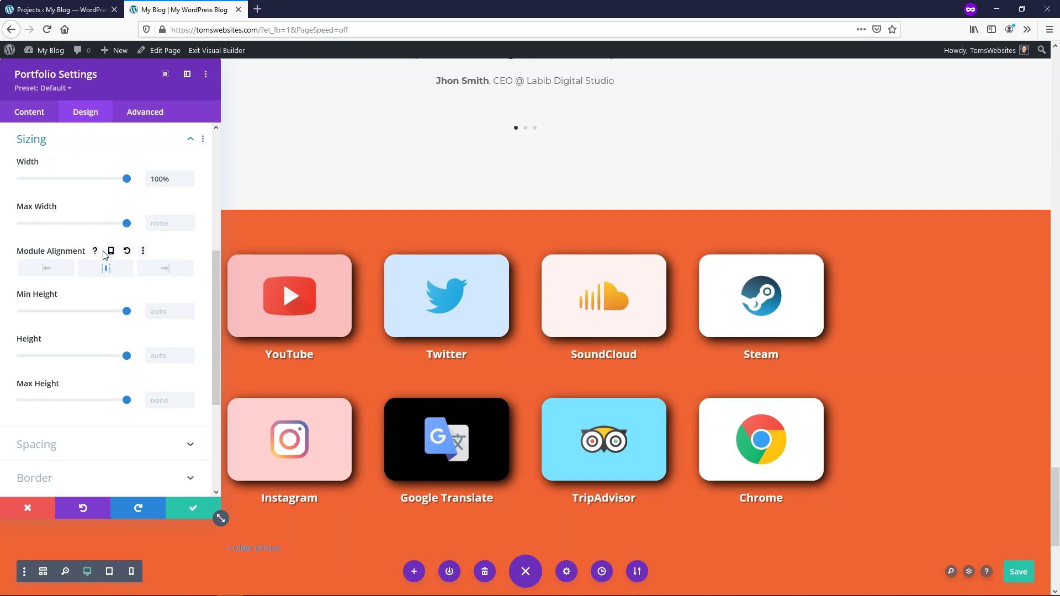
{"action": "left_click", "coordinate": [191, 141]}
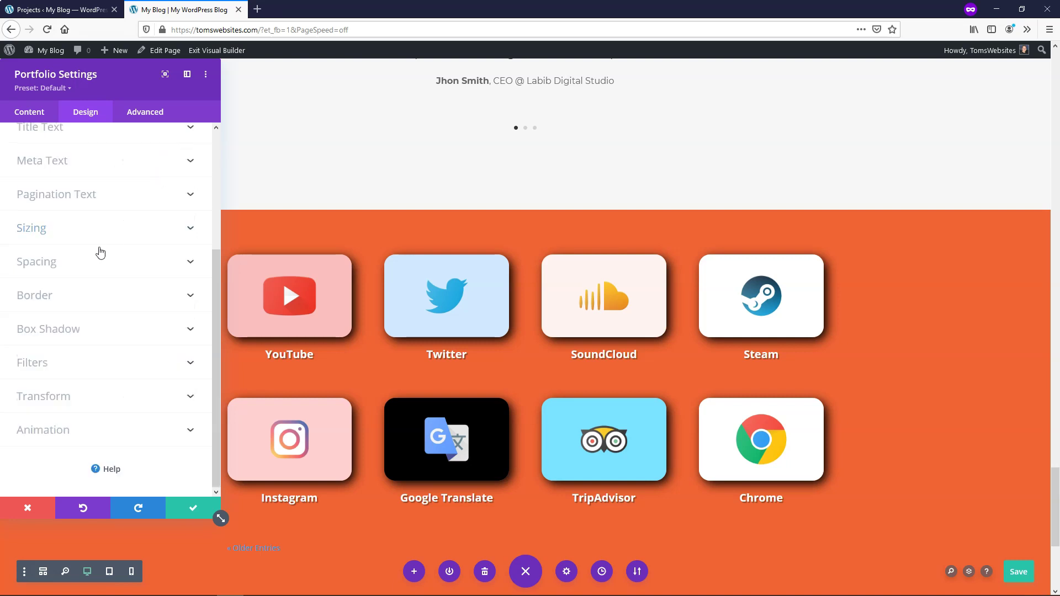
Try the Fade, Slide, Bounce, Roll, Fold, Flip and Zoom animation styles on the portfolio module
{"action": "left_click", "coordinate": [60, 436]}
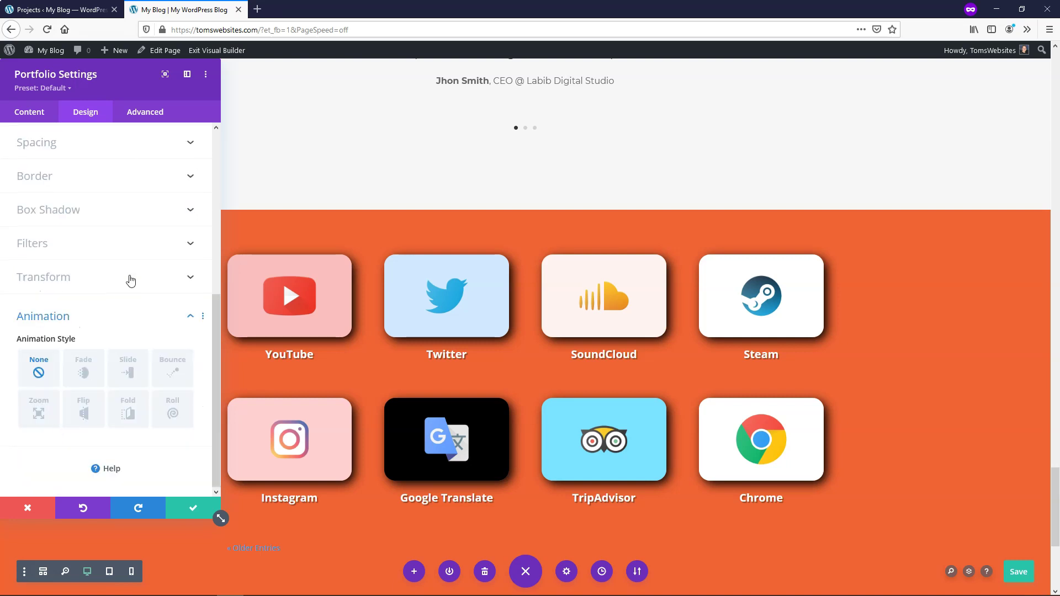
{"action": "left_click", "coordinate": [80, 374]}
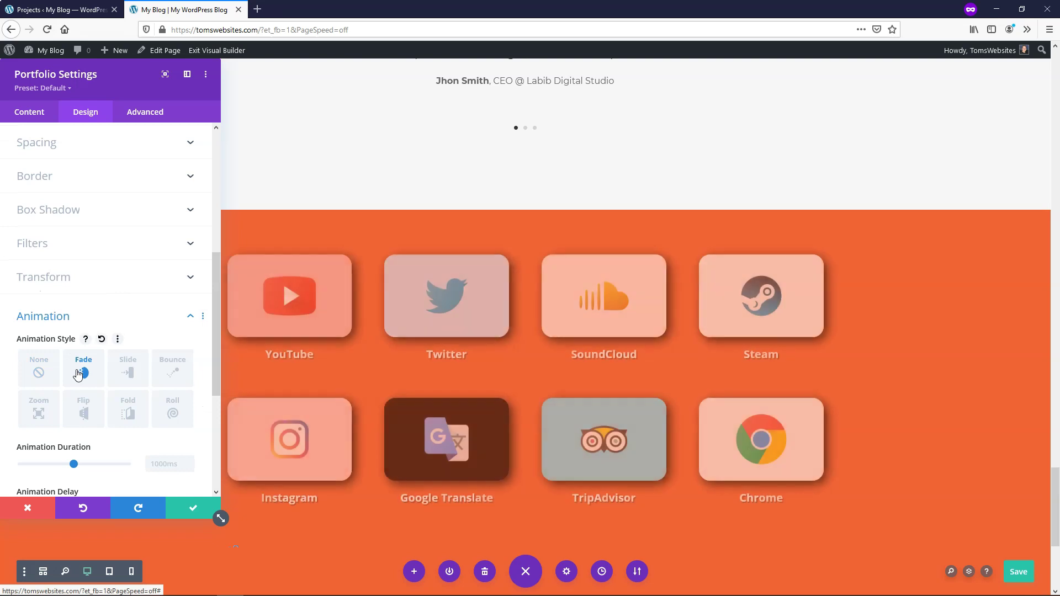
{"action": "left_click", "coordinate": [126, 372]}
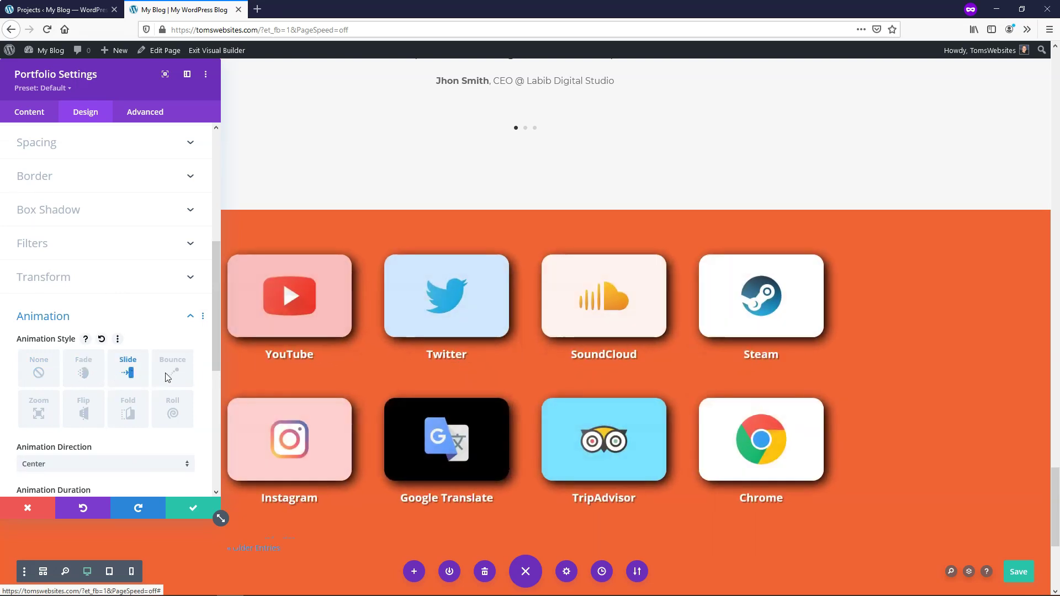
{"action": "left_click", "coordinate": [172, 368]}
{"action": "left_click", "coordinate": [169, 414]}
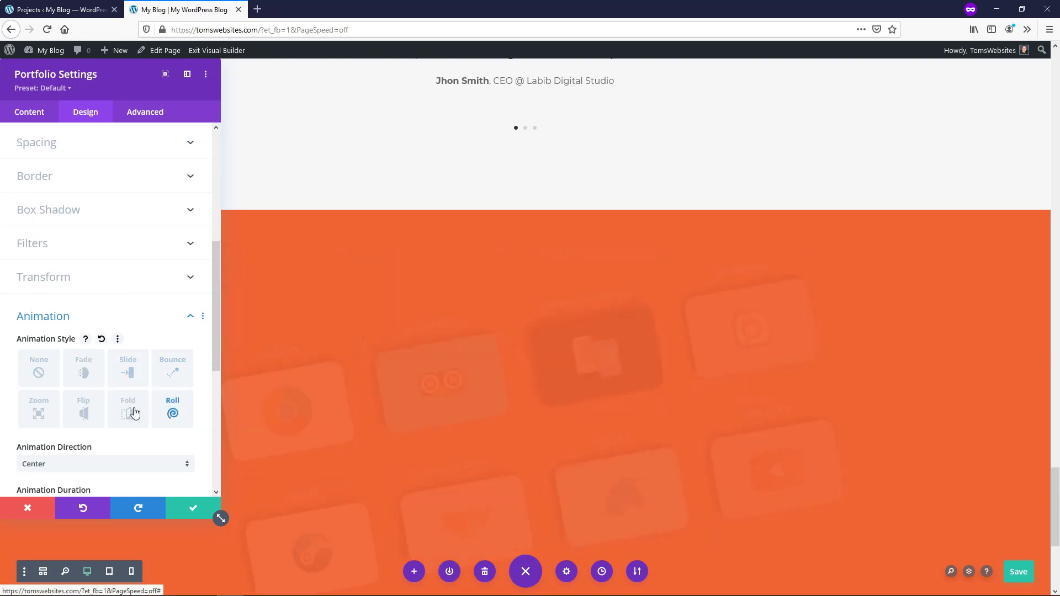
{"action": "left_click", "coordinate": [110, 414]}
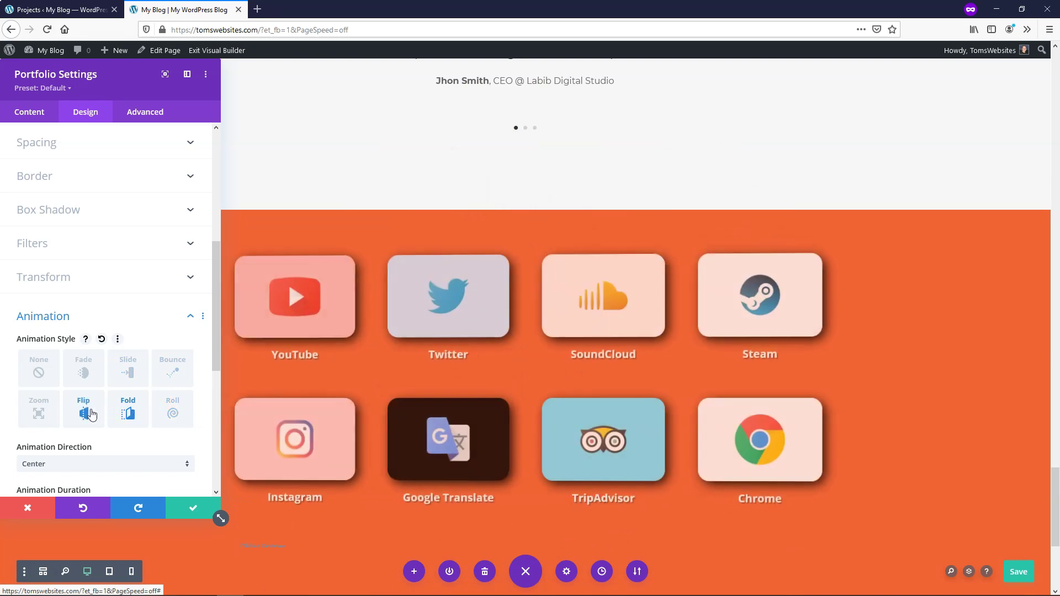
{"action": "left_click", "coordinate": [82, 413]}
{"action": "left_click", "coordinate": [47, 416]}
Apply the Slide animation style to the portfolio module and review its direction, duration and delay options
{"action": "left_click", "coordinate": [128, 368]}
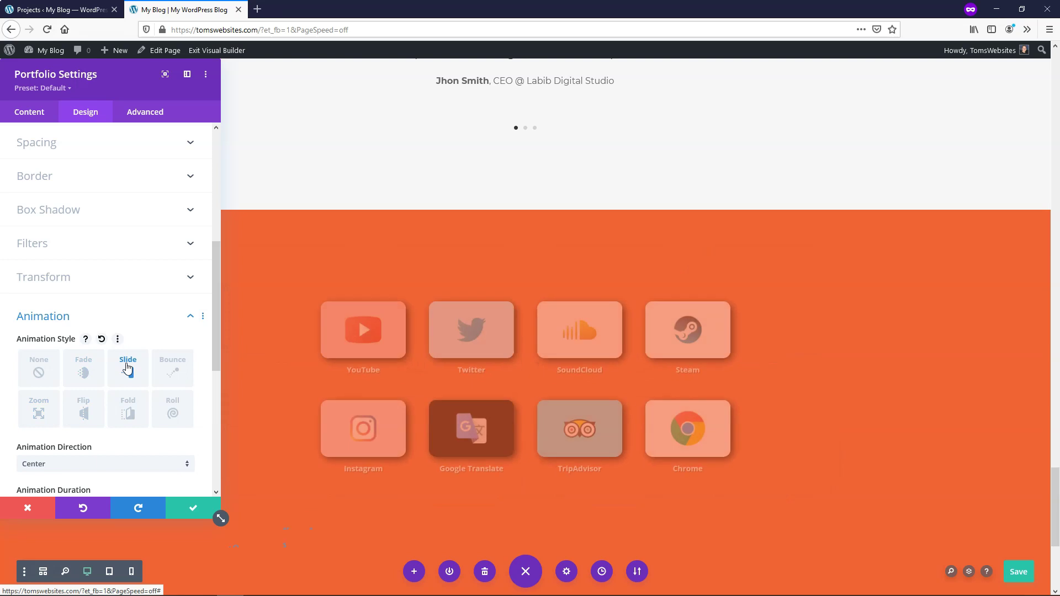
{"action": "scroll", "coordinate": [86, 342], "scroll_direction": "down", "scroll_amount": 5}
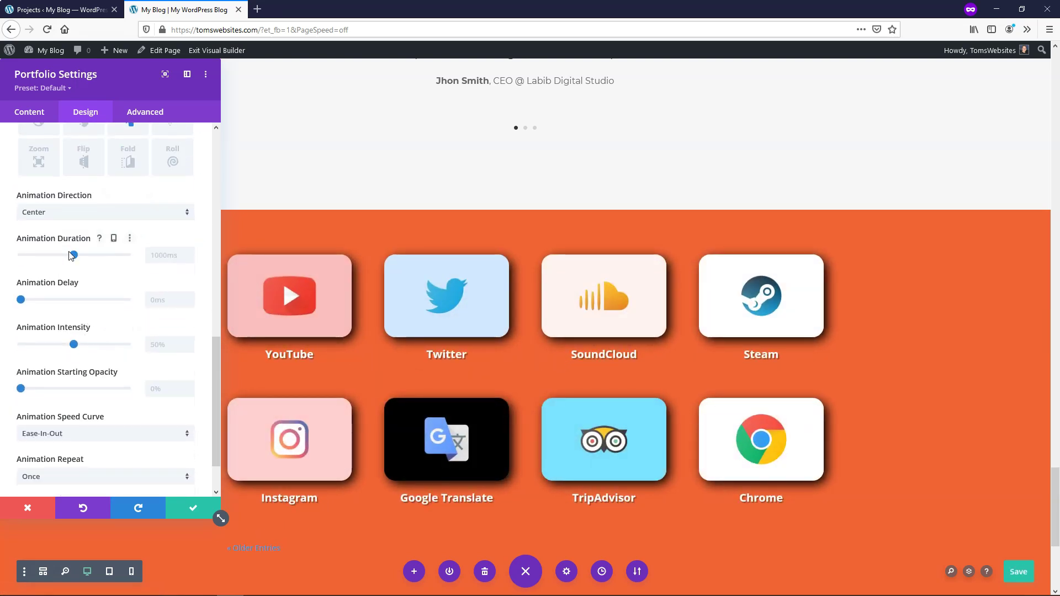
{"action": "mouse_move", "coordinate": [110, 287]}
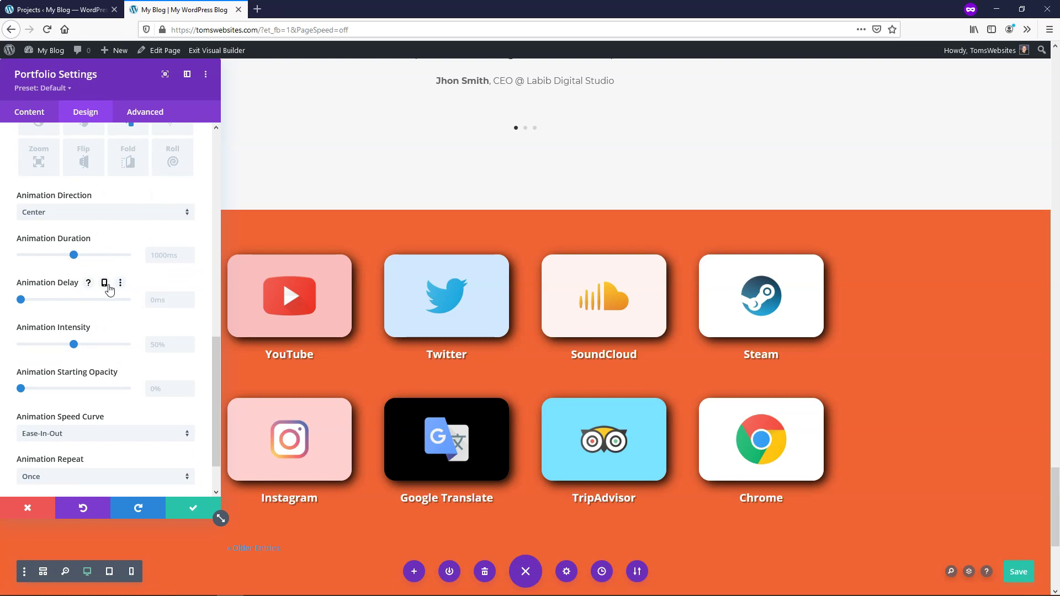
{"action": "scroll", "coordinate": [130, 287], "scroll_direction": "up", "scroll_amount": 11}
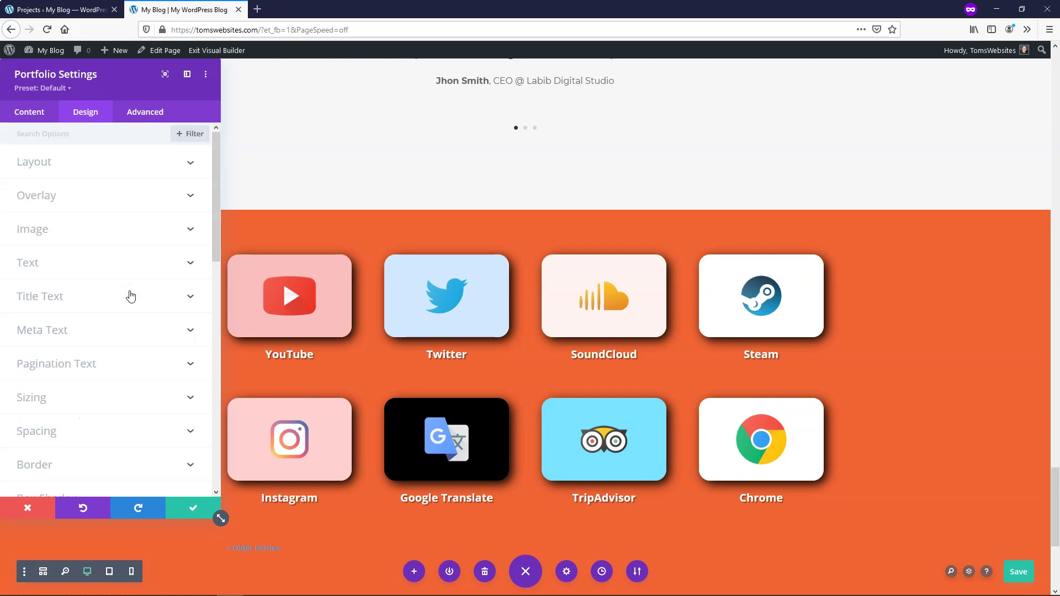
{"action": "scroll", "coordinate": [130, 296], "scroll_direction": "down", "scroll_amount": 9}
{"action": "scroll", "coordinate": [128, 297], "scroll_direction": "down", "scroll_amount": 5}
{"action": "scroll", "coordinate": [128, 297], "scroll_direction": "up", "scroll_amount": 5}
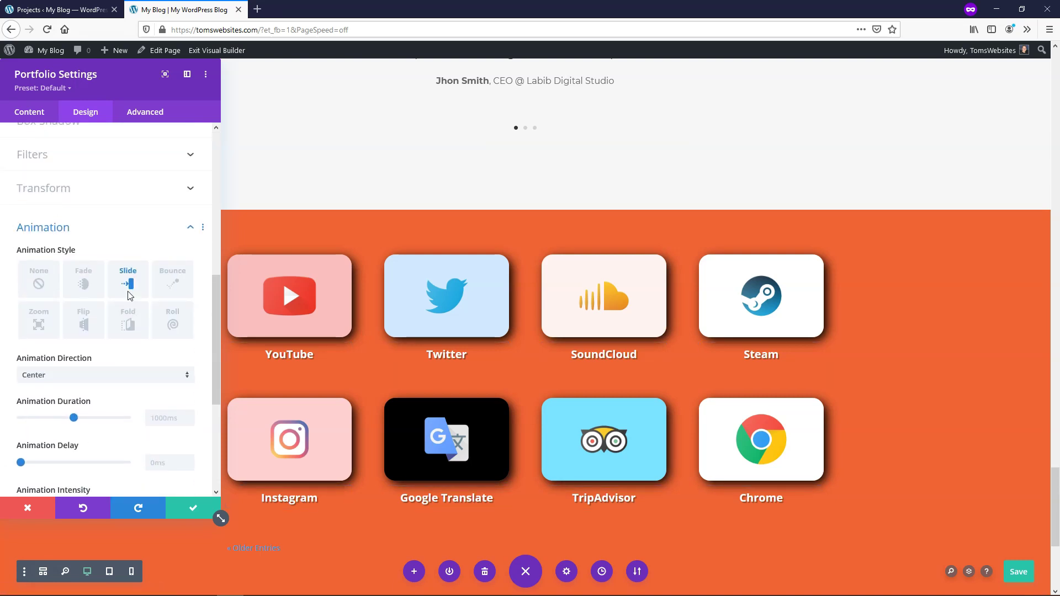
Accept the portfolio module's settings and save the page
{"action": "left_click", "coordinate": [191, 228]}
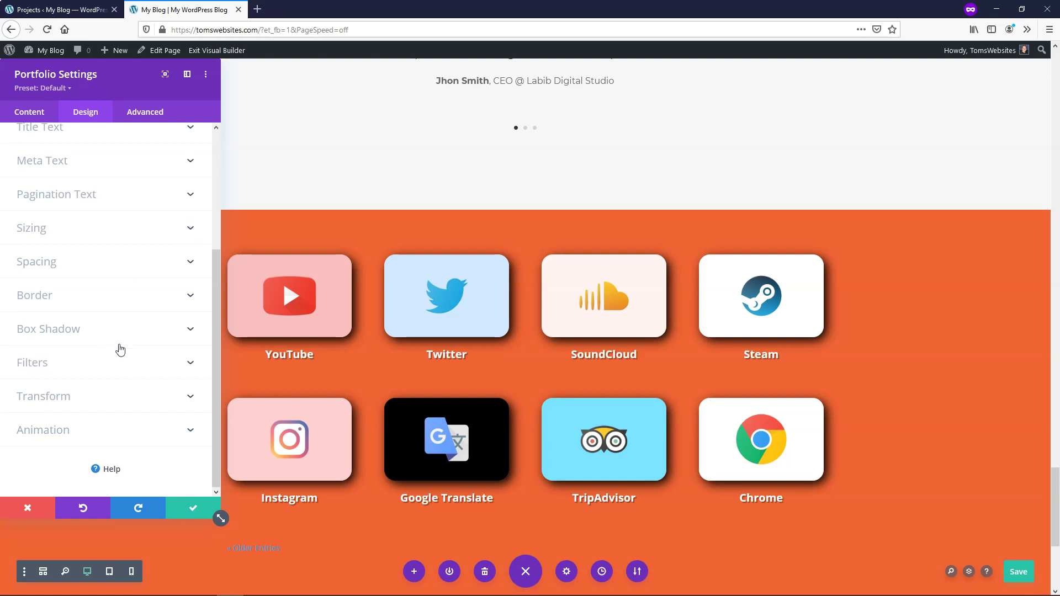
{"action": "left_click", "coordinate": [189, 507]}
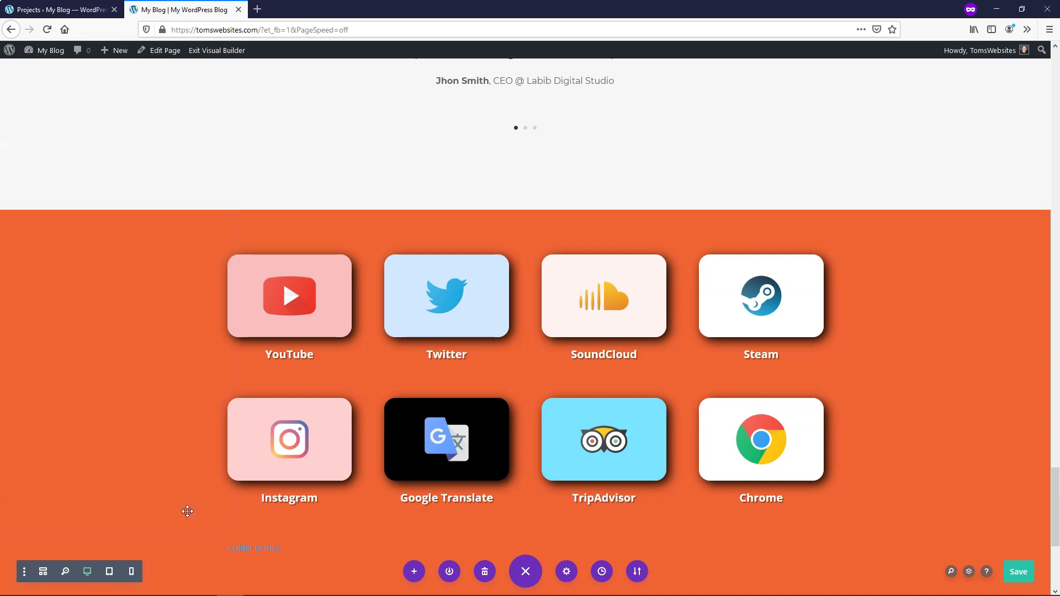
{"action": "left_click", "coordinate": [1019, 572]}
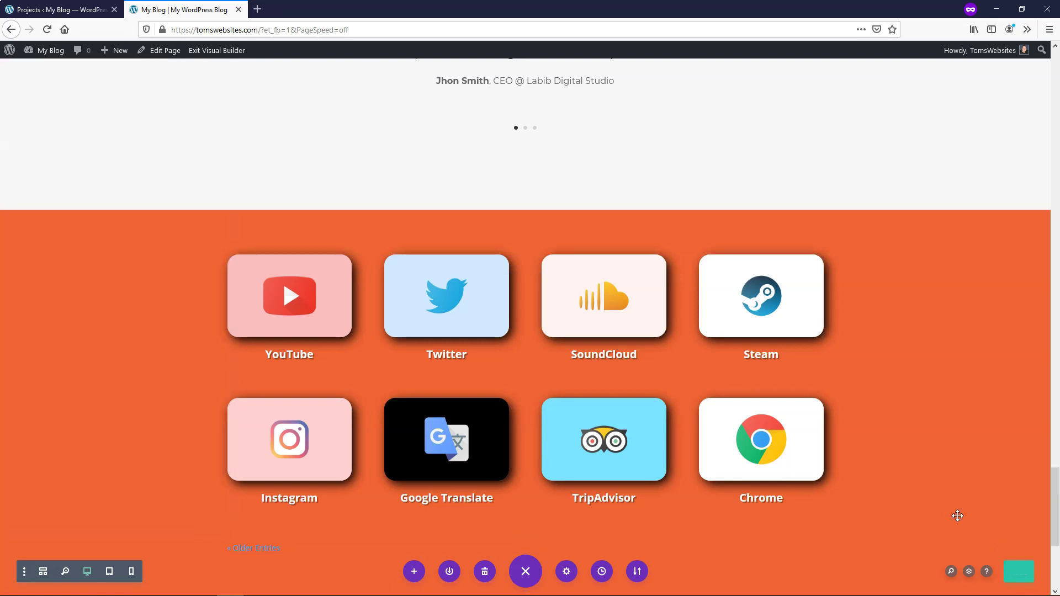